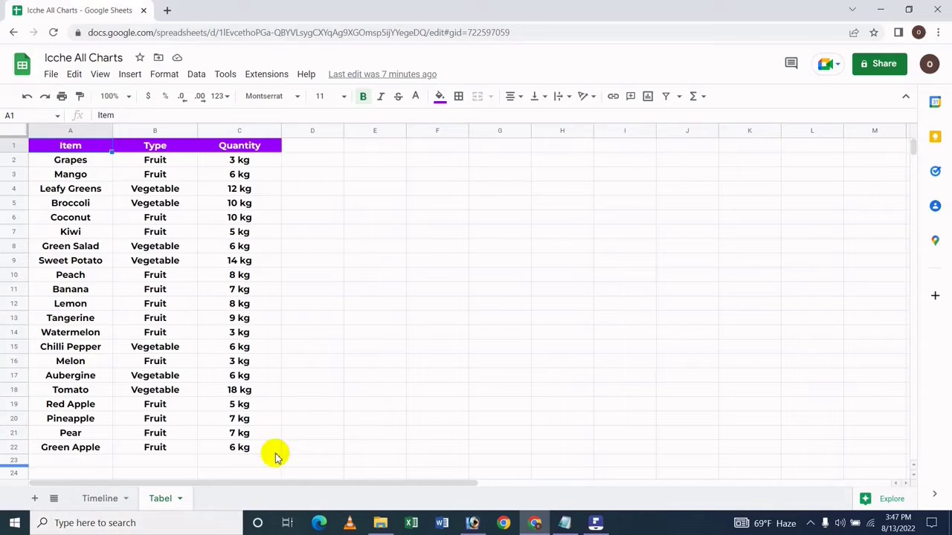
# Insert a chart based on the Item, Type and Quantity data in A1:C22
pyautogui.keyDown('shift'); pyautogui.click(242, 447); pyautogui.keyUp('shift')
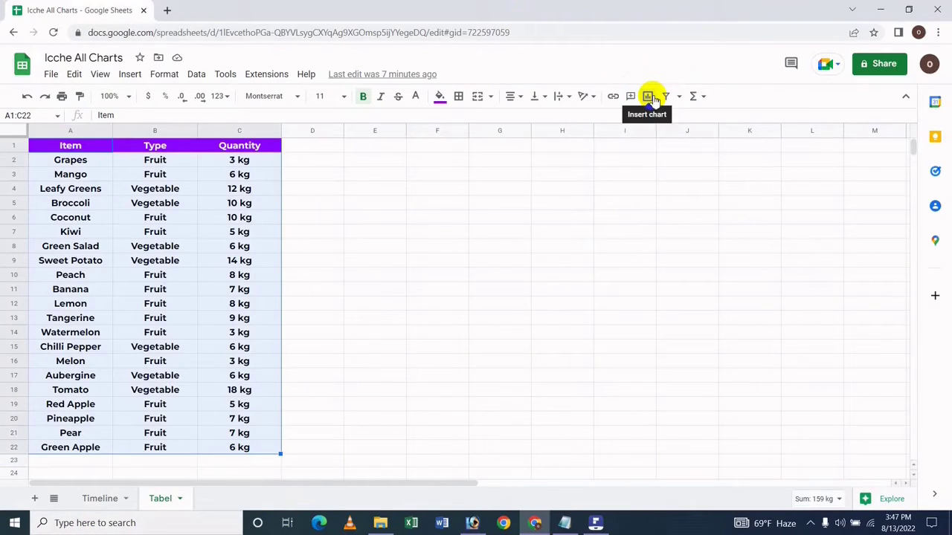
pyautogui.click(131, 75)
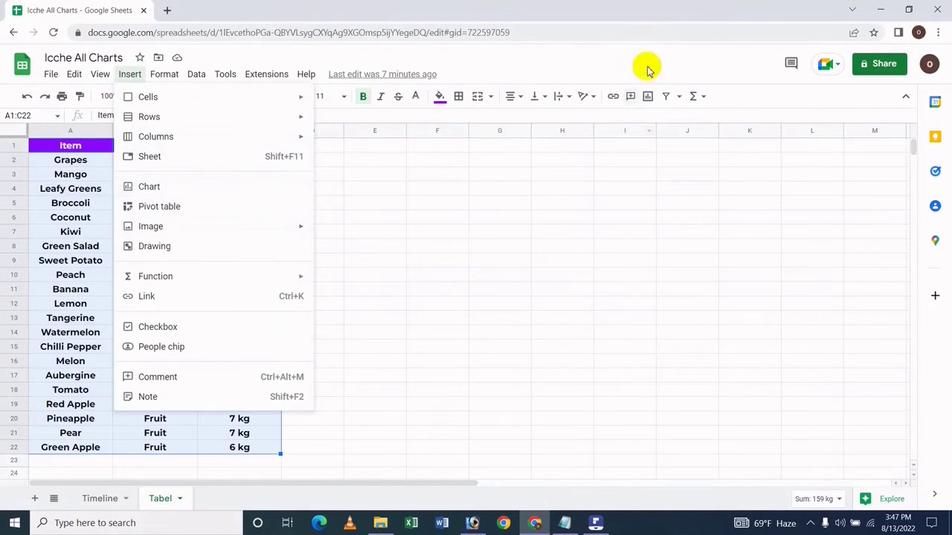
pyautogui.click(650, 100)
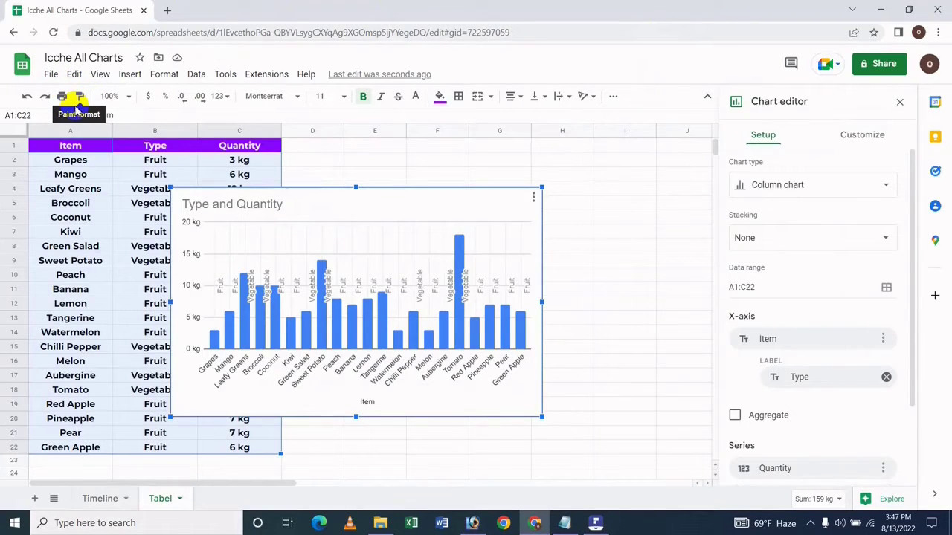
# Change the chart type from column chart to Table chart
pyautogui.click(818, 184)
pyautogui.scroll(-5, 796, 366)
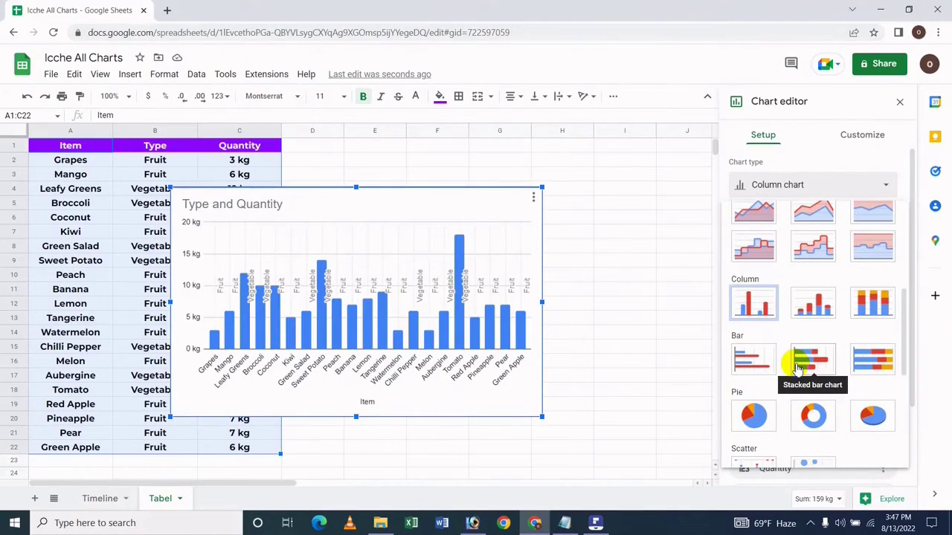
pyautogui.scroll(-5, 797, 366)
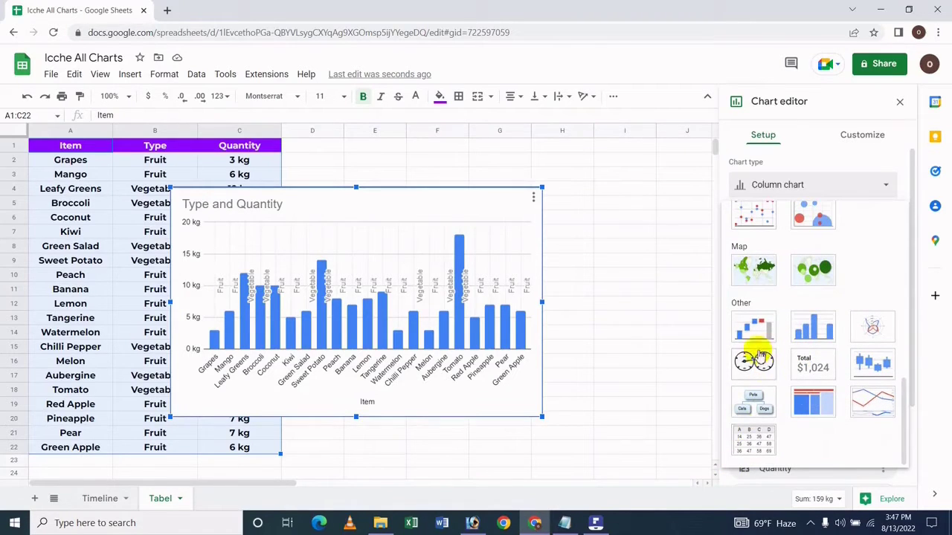
pyautogui.click(753, 443)
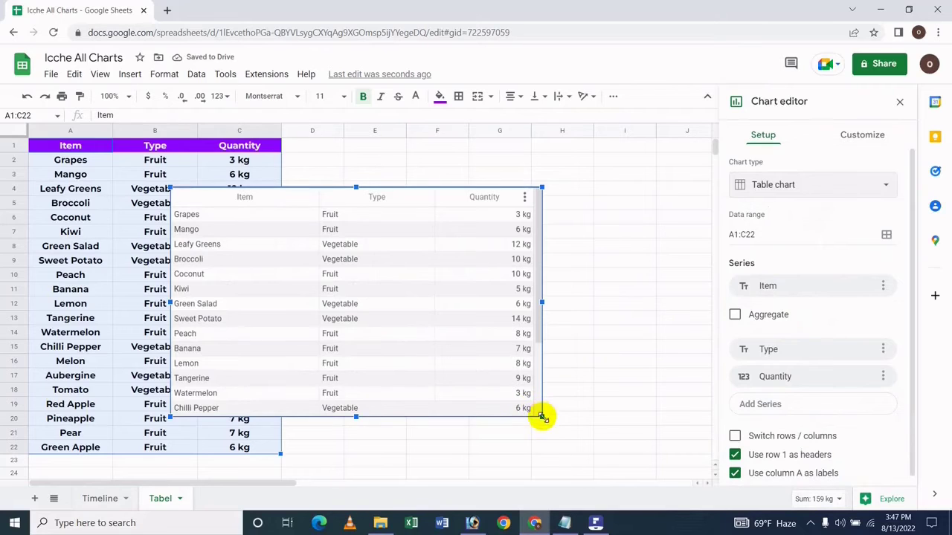
# Shrink the table chart slightly and place it beside the source data, with its corner at cell D1
pyautogui.moveTo(541, 417); pyautogui.dragTo(515, 400)
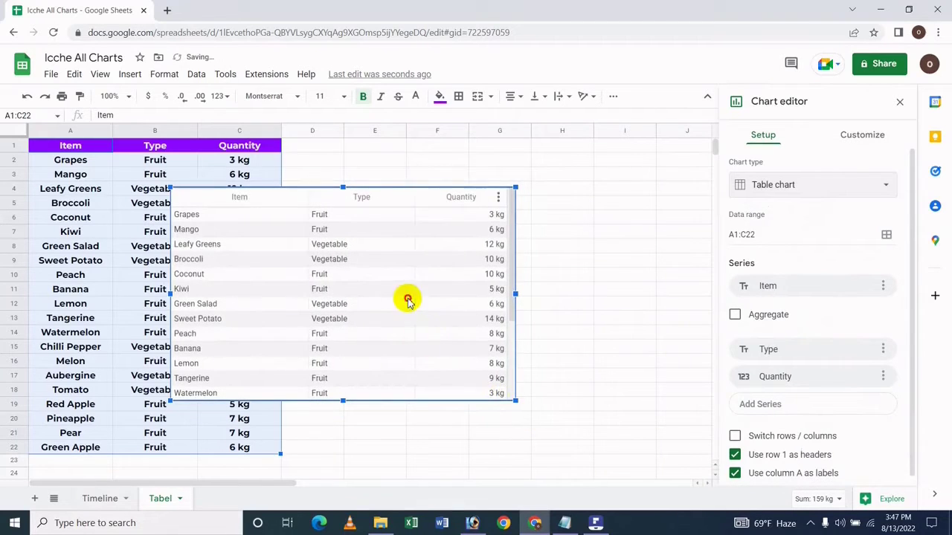
pyautogui.moveTo(407, 300); pyautogui.dragTo(522, 226)
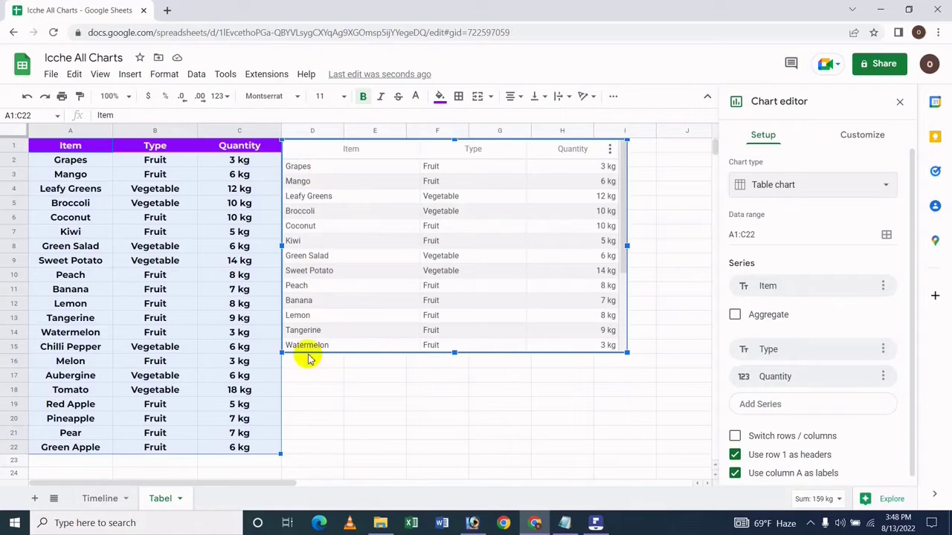
pyautogui.scroll(-4, 372, 284)
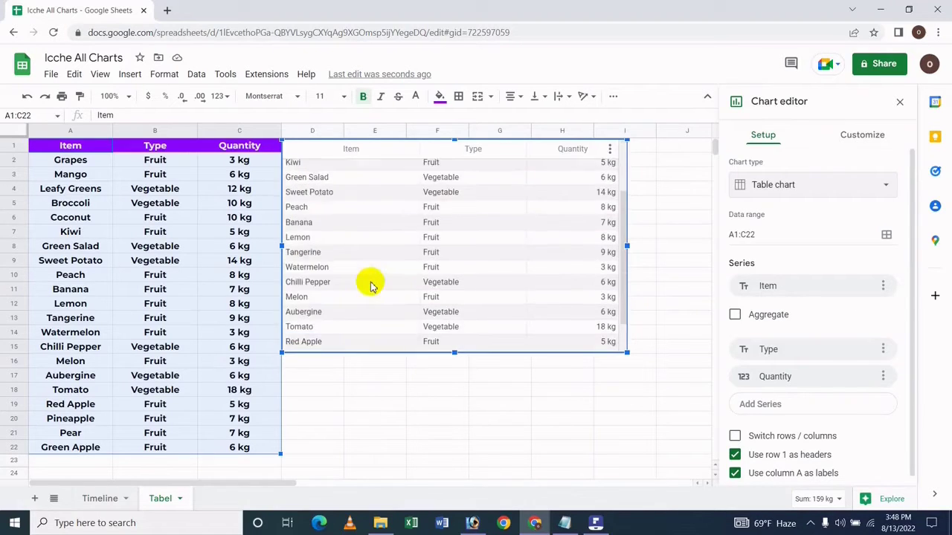
pyautogui.scroll(4, 372, 288)
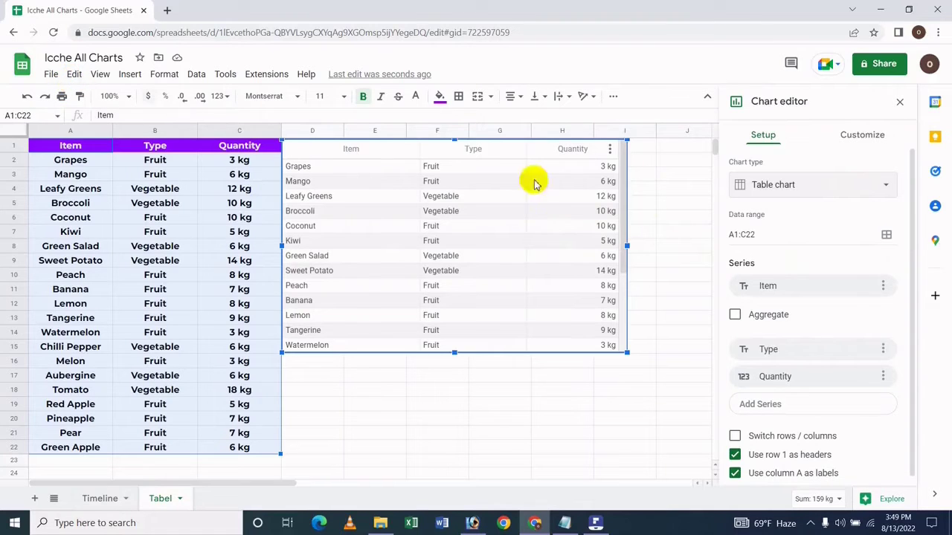
pyautogui.click(835, 185)
pyautogui.scroll(-5, 807, 383)
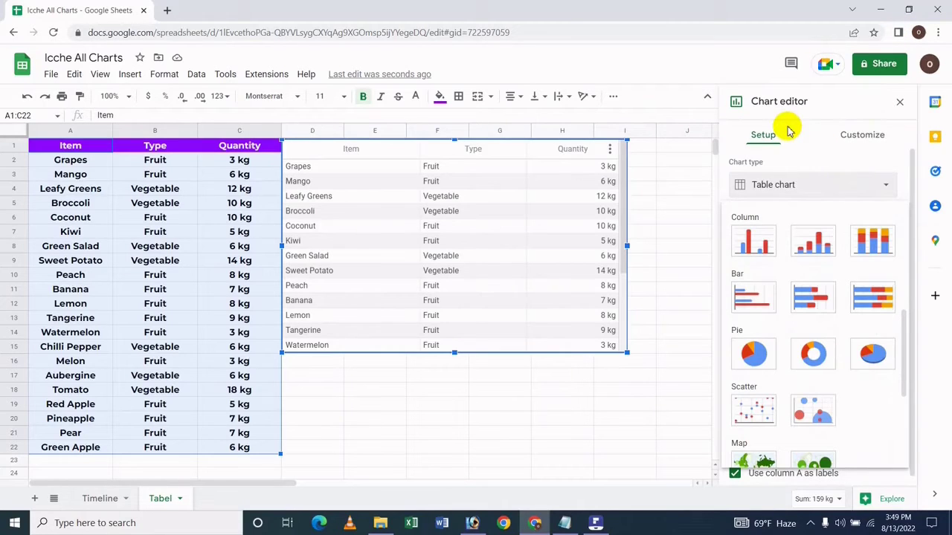
pyautogui.scroll(-3, 786, 253)
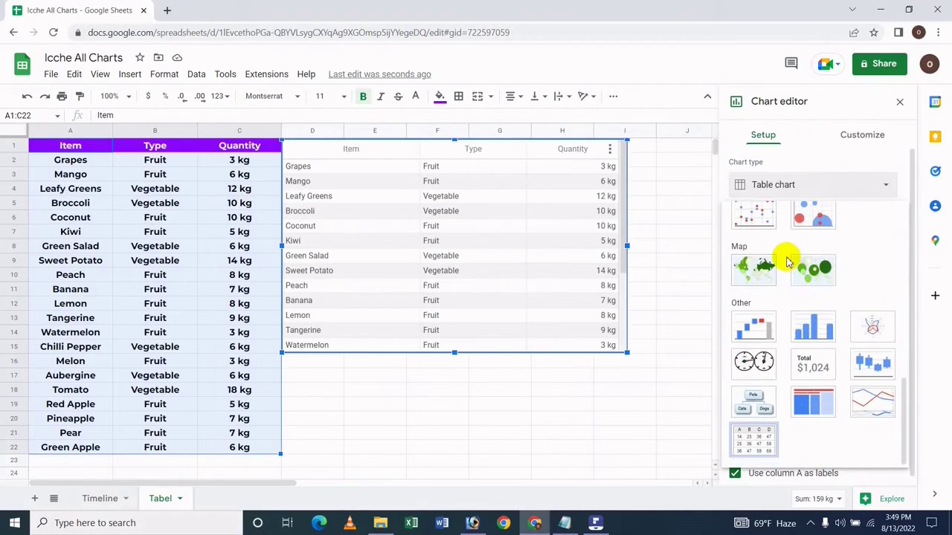
pyautogui.scroll(5, 786, 255)
pyautogui.click(754, 124)
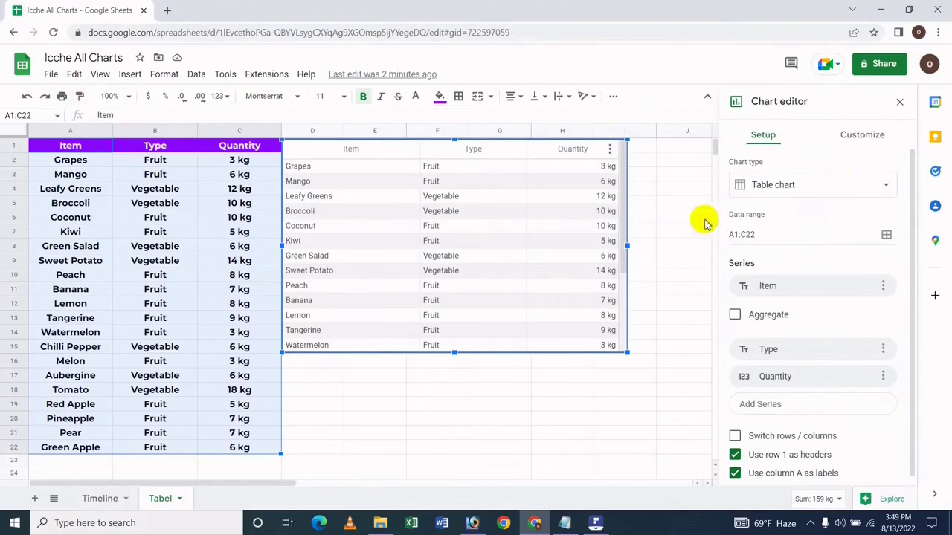
pyautogui.click(886, 237)
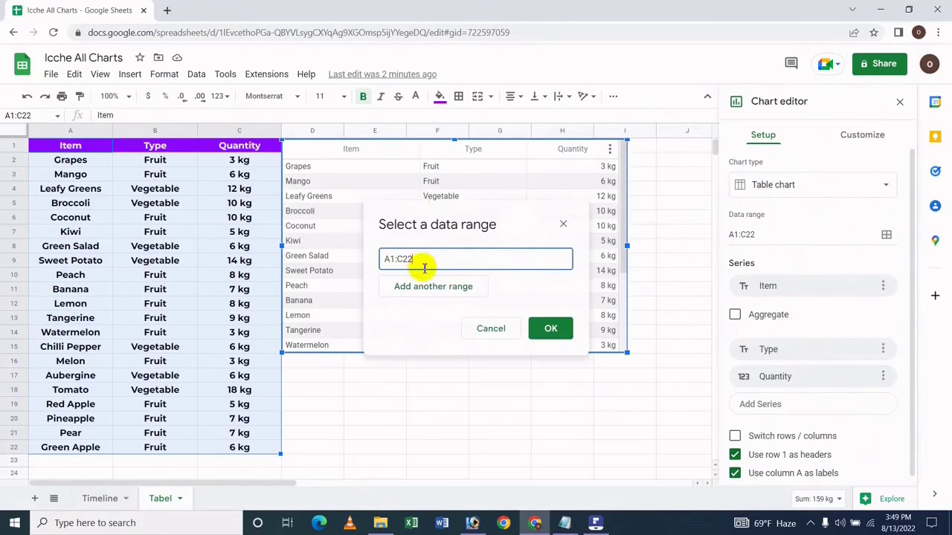
pyautogui.click(446, 282)
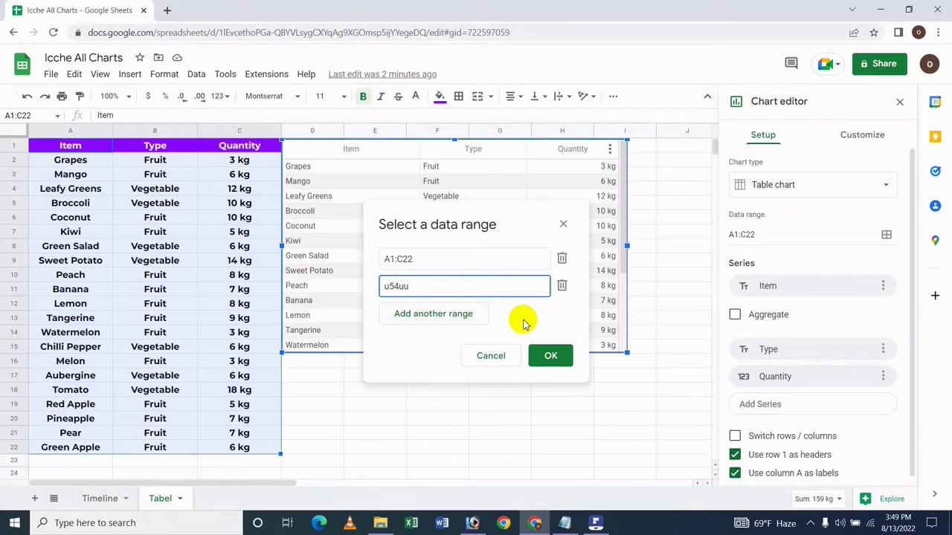
pyautogui.click(562, 281)
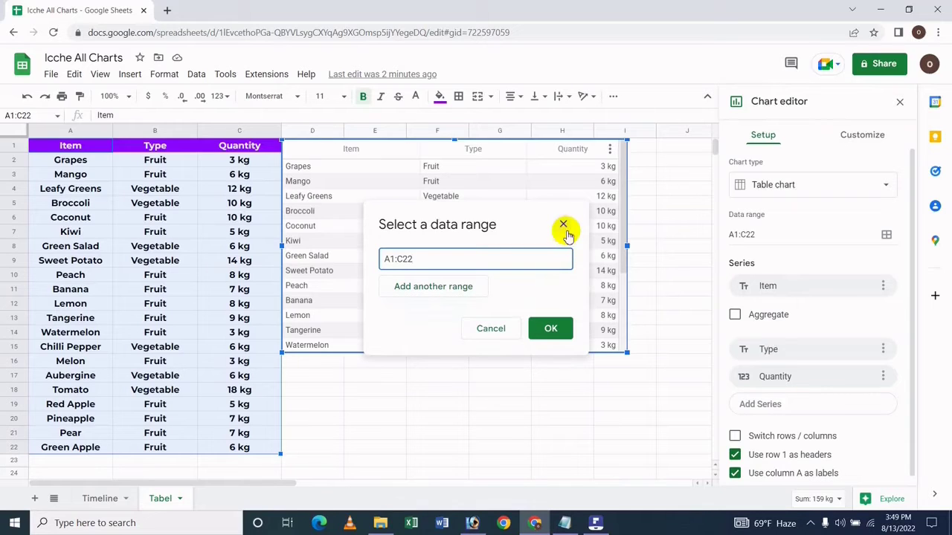
pyautogui.click(564, 226)
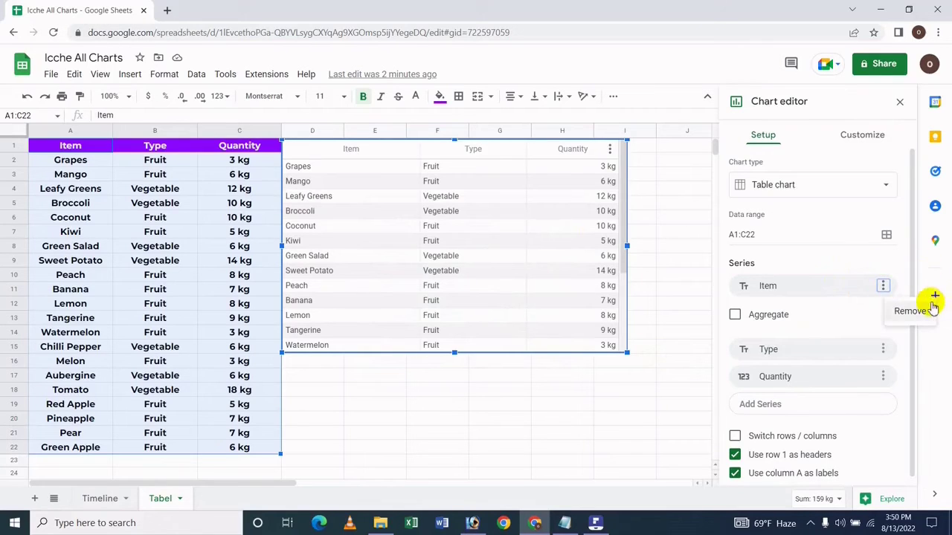
# Try removing the Item series from the table chart, and undo the removal
pyautogui.click(909, 311)
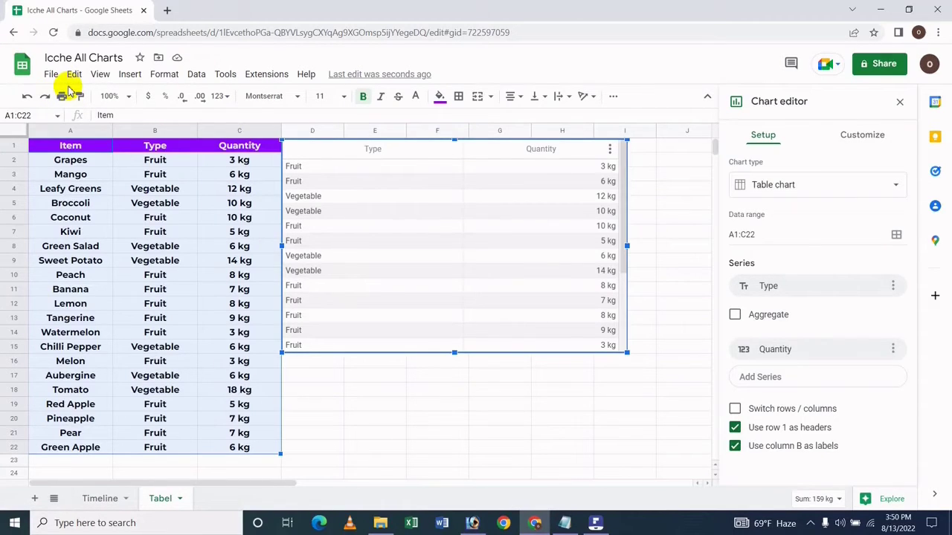
pyautogui.hotkey('ctrl', 'z')
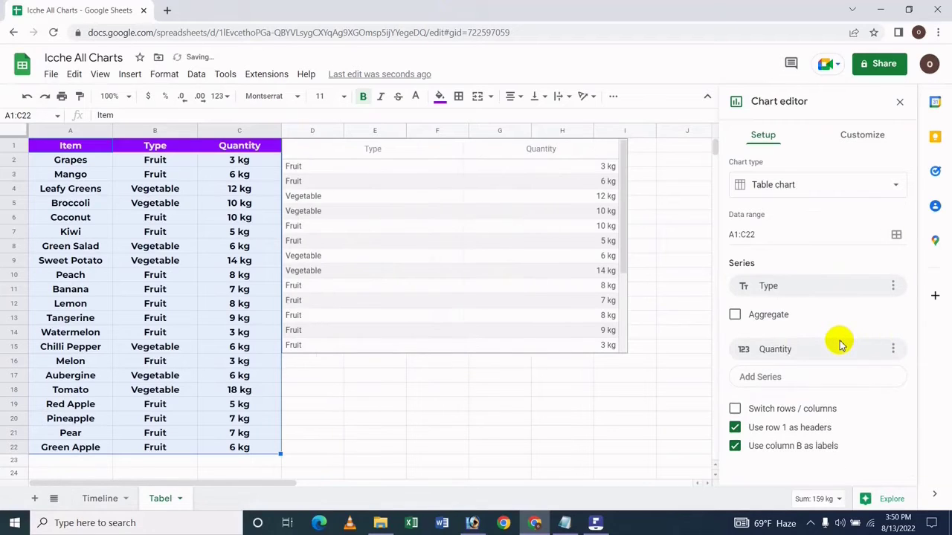
pyautogui.hotkey('ctrl', 'z')
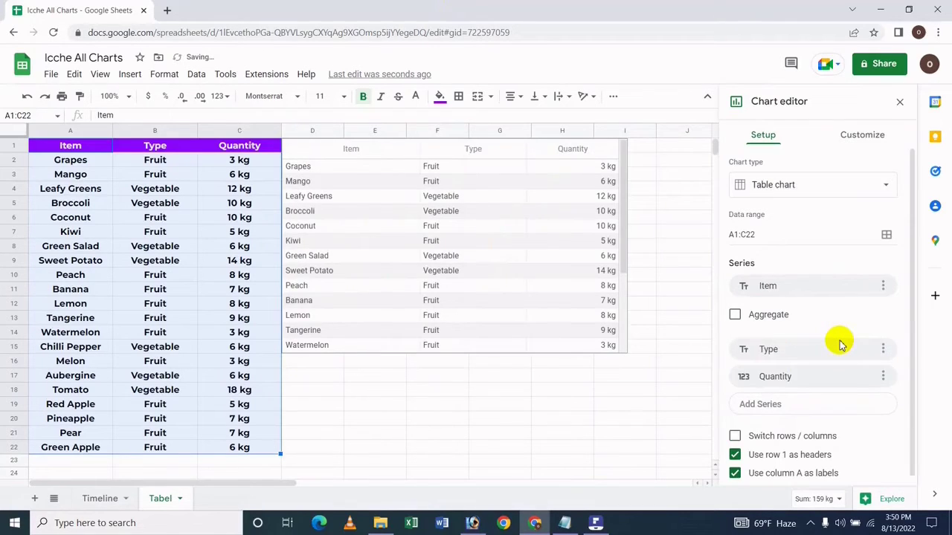
# Try out the Aggregate option for the table chart's Item series, leaving it turned off
pyautogui.click(768, 312)
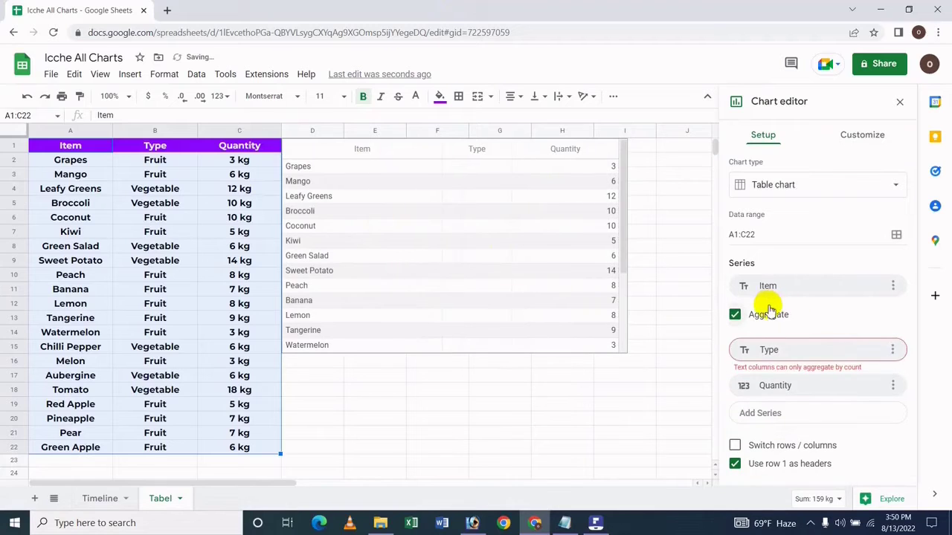
pyautogui.click(774, 316)
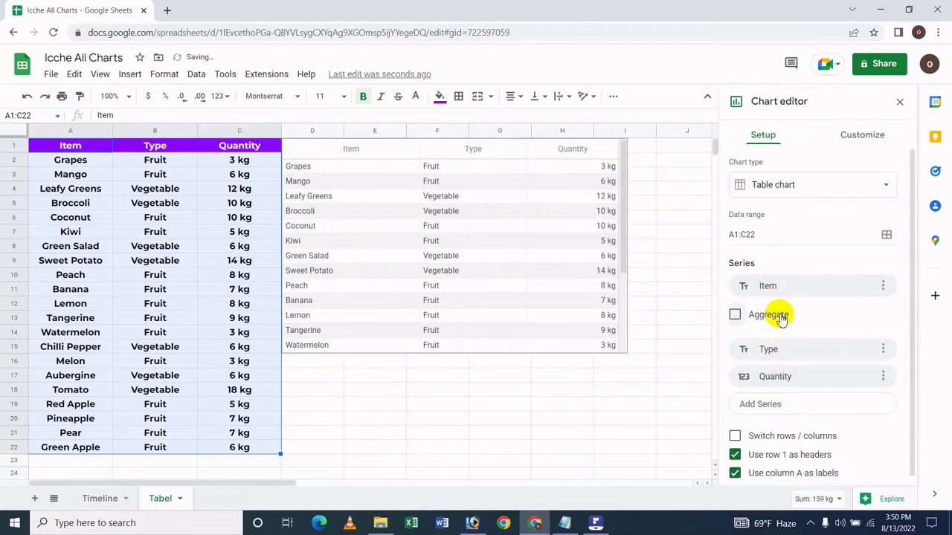
pyautogui.click(774, 316)
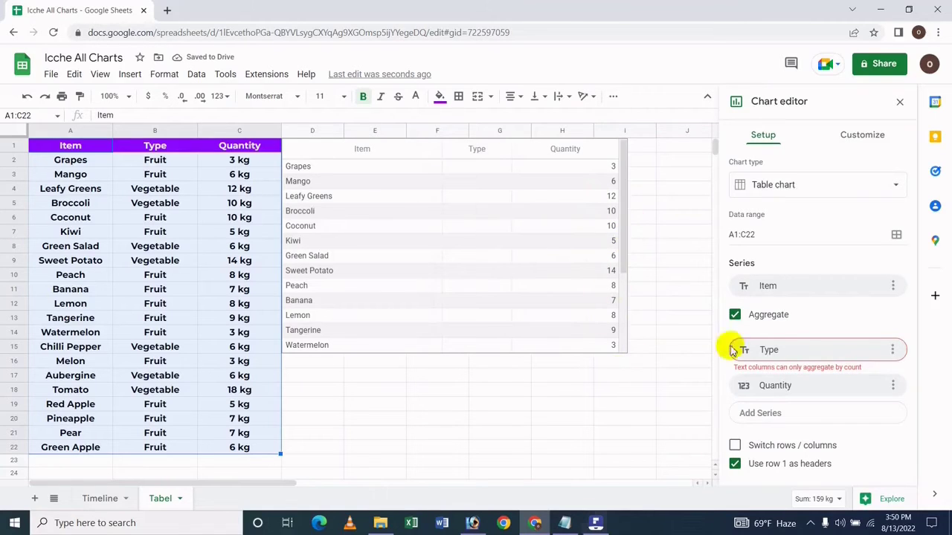
pyautogui.click(740, 317)
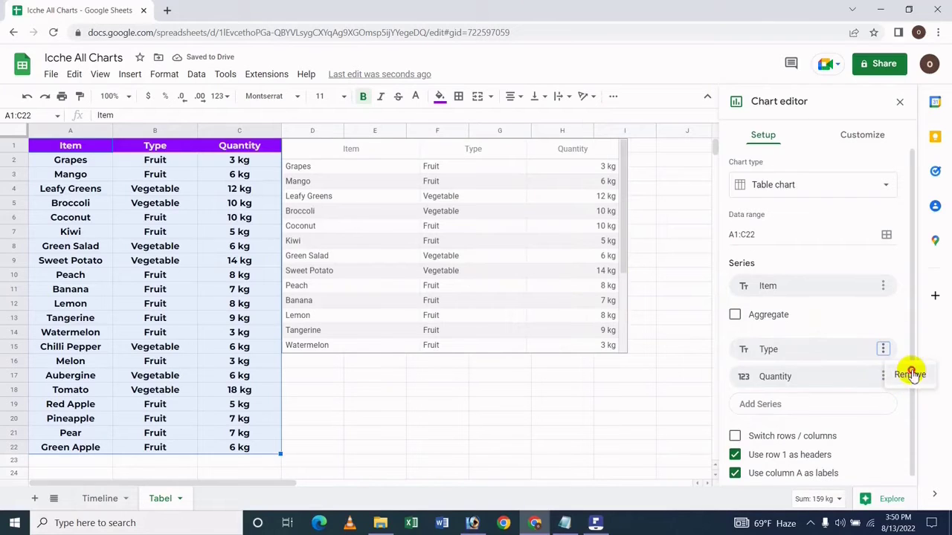
# Try removing the Type series and the Quantity series from the table chart in turn, undoing each removal
pyautogui.click(911, 374)
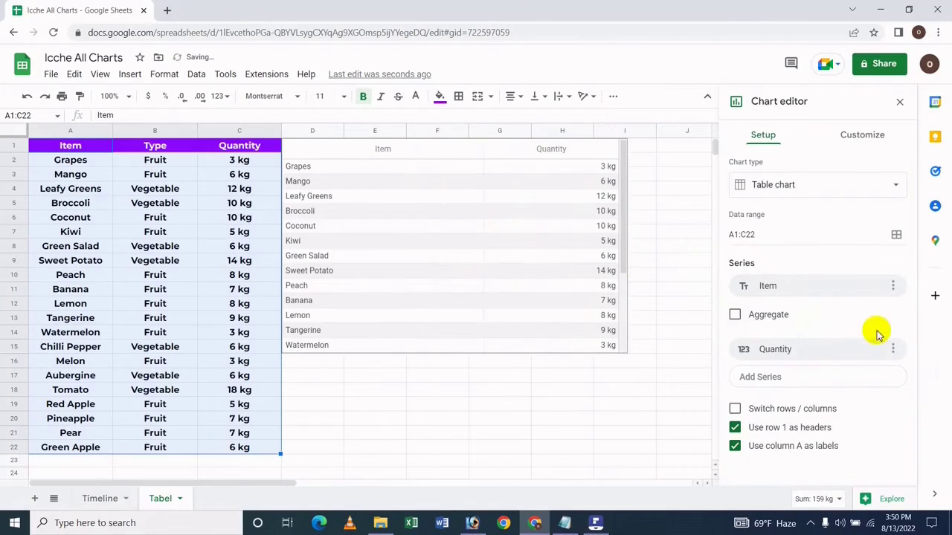
pyautogui.hotkey('ctrl', 'z')
pyautogui.click(883, 378)
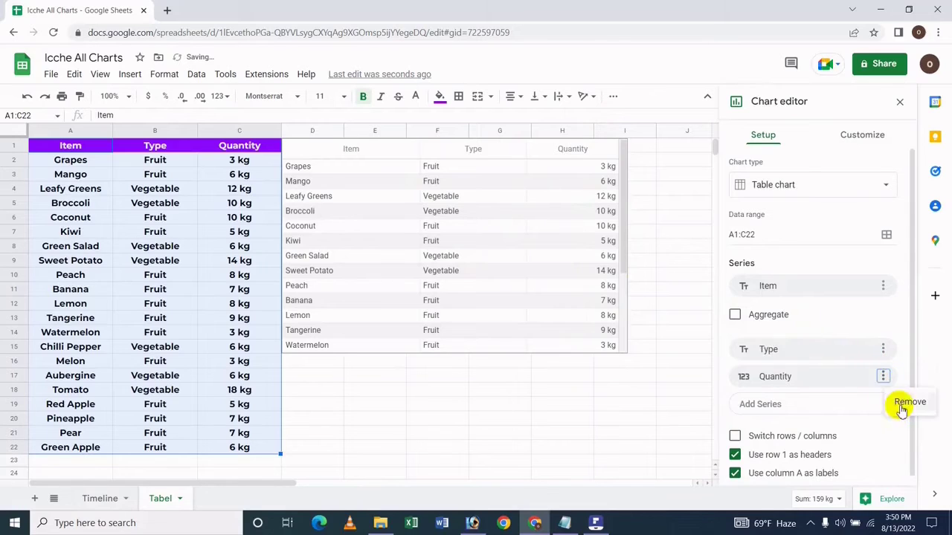
pyautogui.click(907, 403)
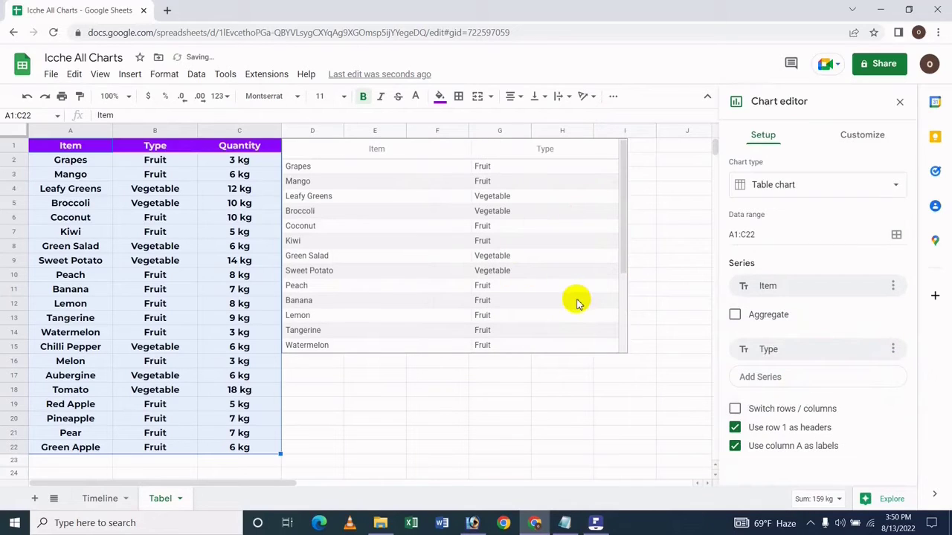
pyautogui.hotkey('ctrl', 'z')
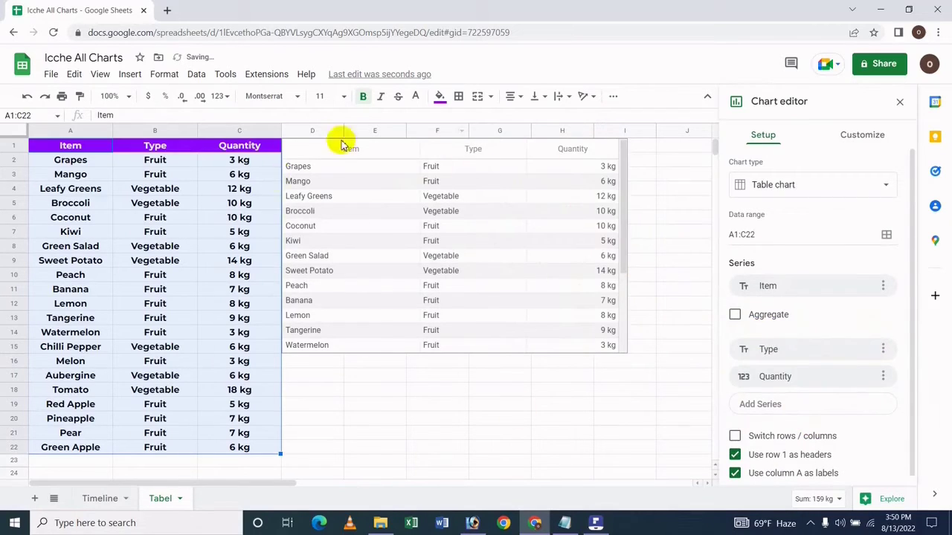
pyautogui.click(837, 408)
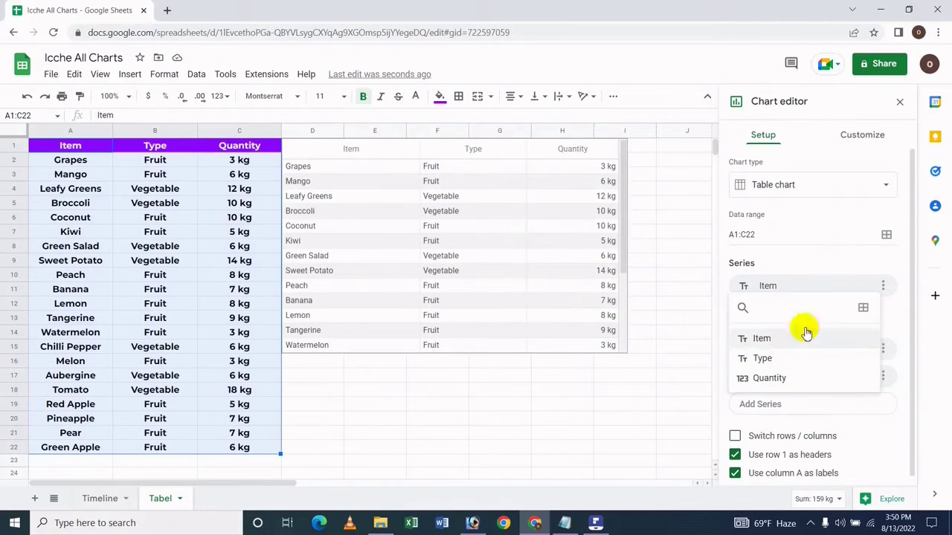
pyautogui.click(832, 142)
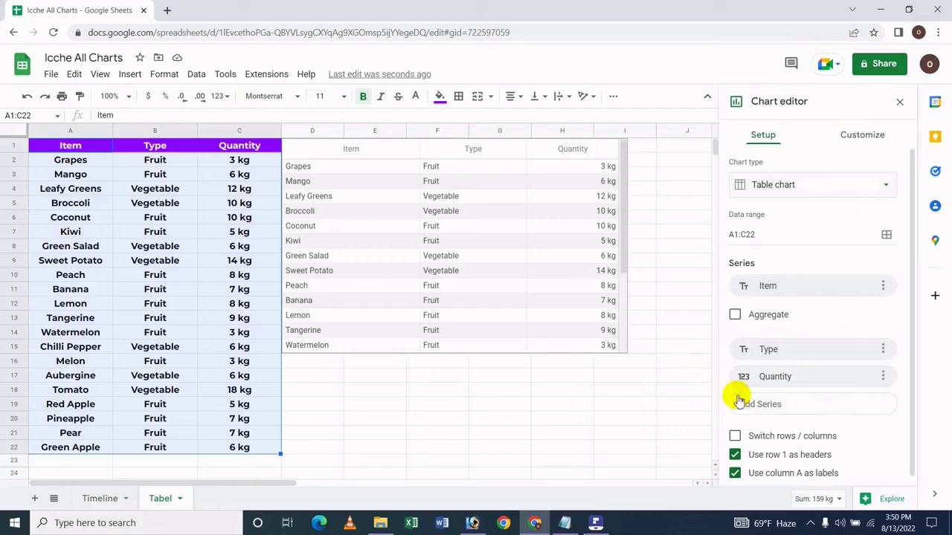
# Try switching the chart's rows and columns and turning off row 1 as headers, restoring each setting
pyautogui.click(776, 444)
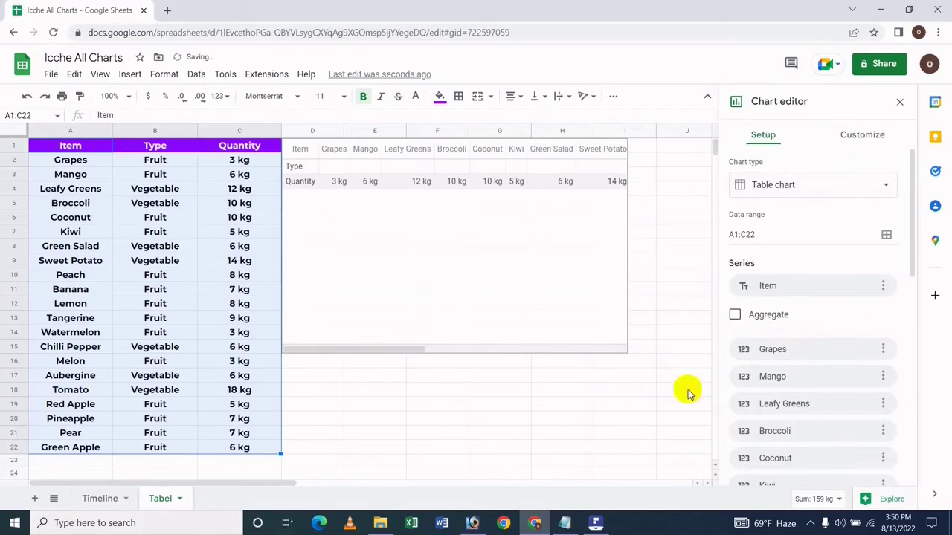
pyautogui.scroll(-6, 856, 402)
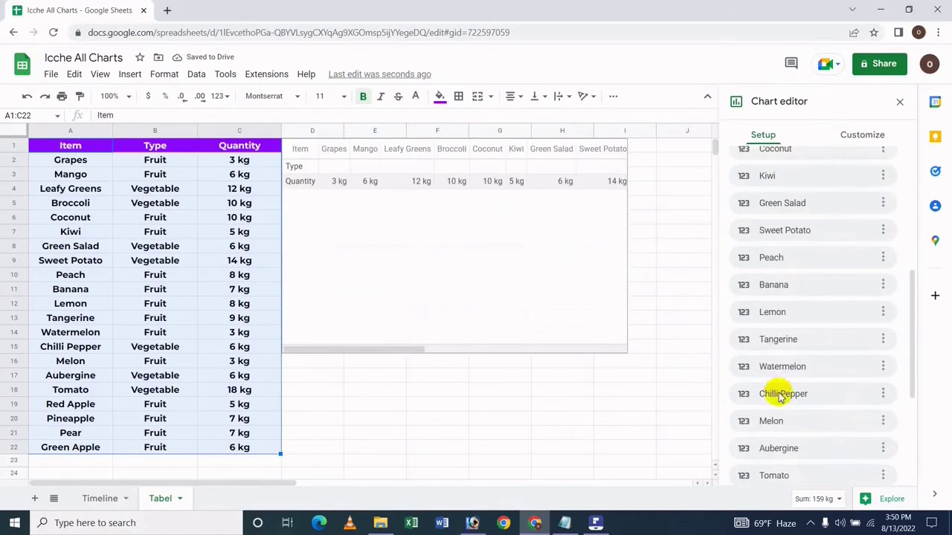
pyautogui.scroll(-1, 766, 435)
pyautogui.click(809, 432)
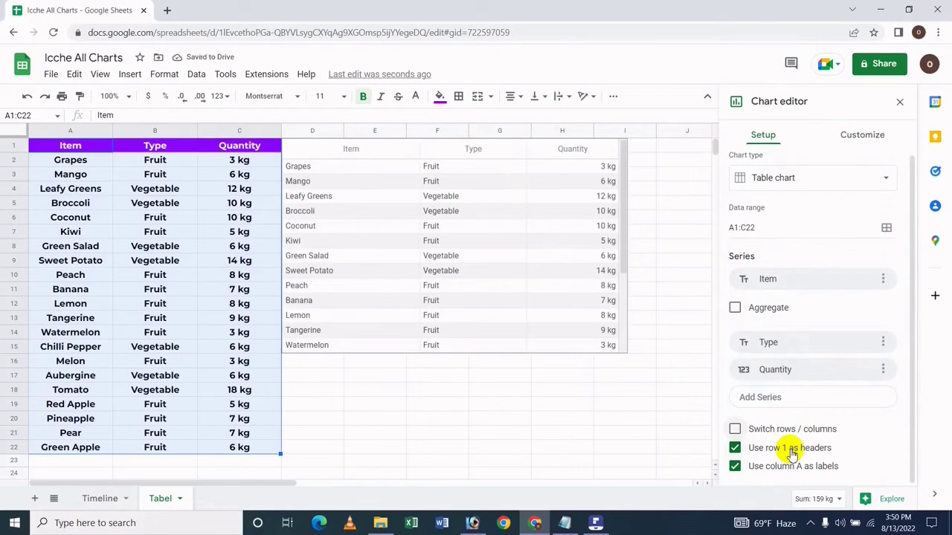
pyautogui.click(735, 447)
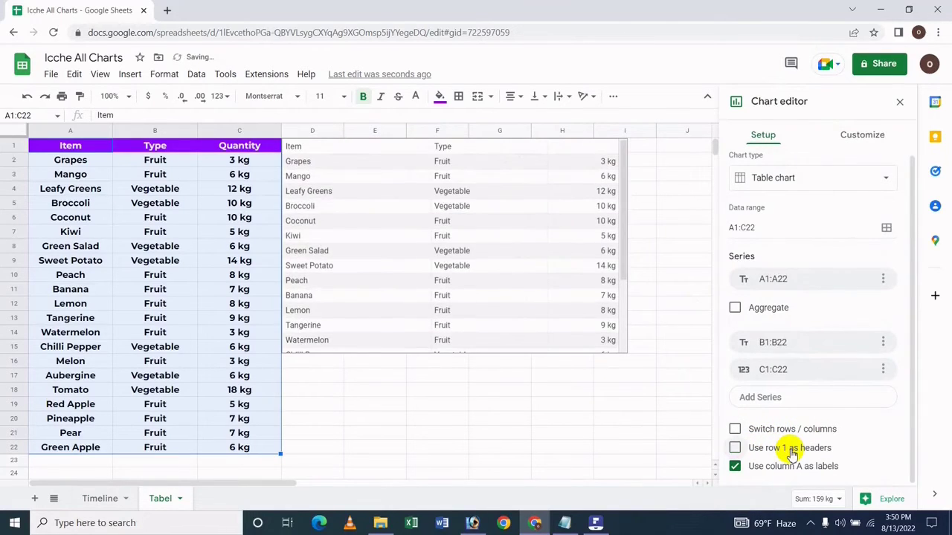
pyautogui.click(791, 450)
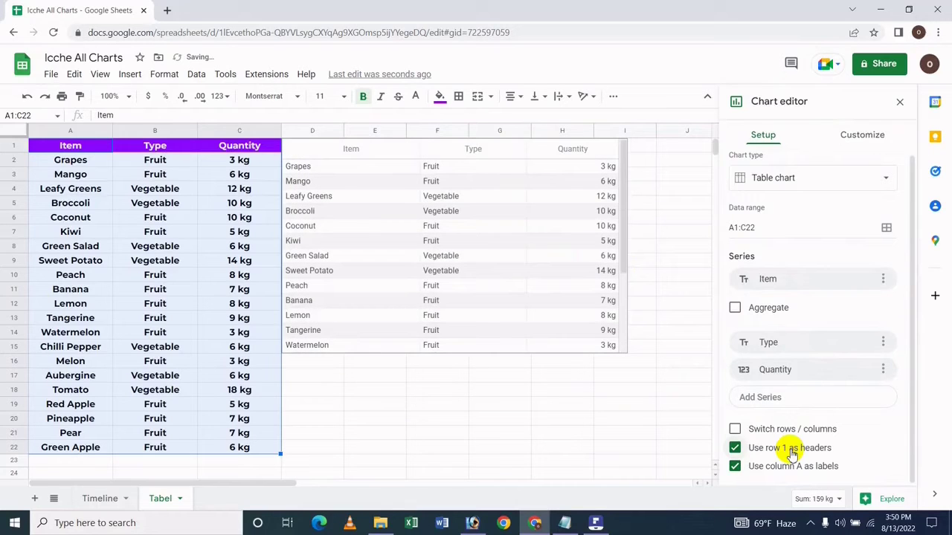
# Try turning off the use of row 1 as headers twice, restoring the setting each time
pyautogui.click(792, 454)
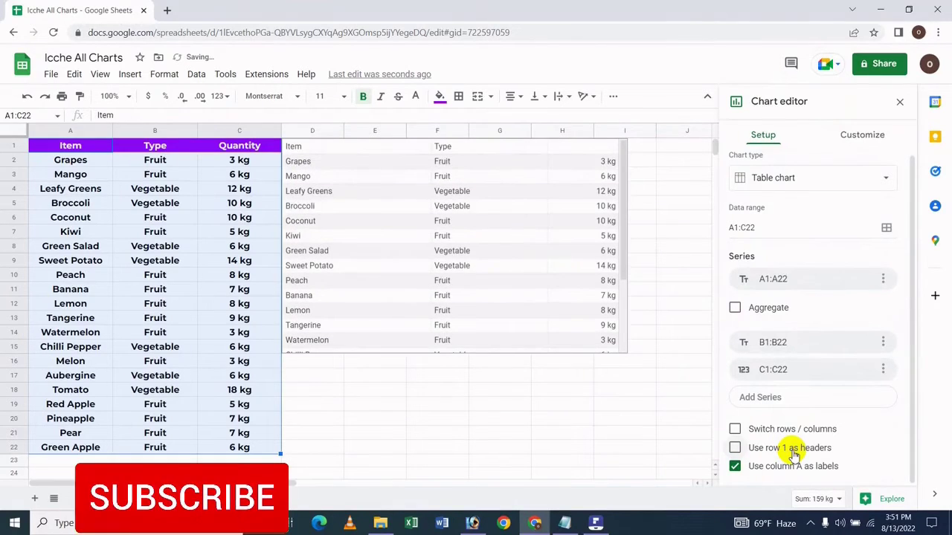
pyautogui.click(789, 450)
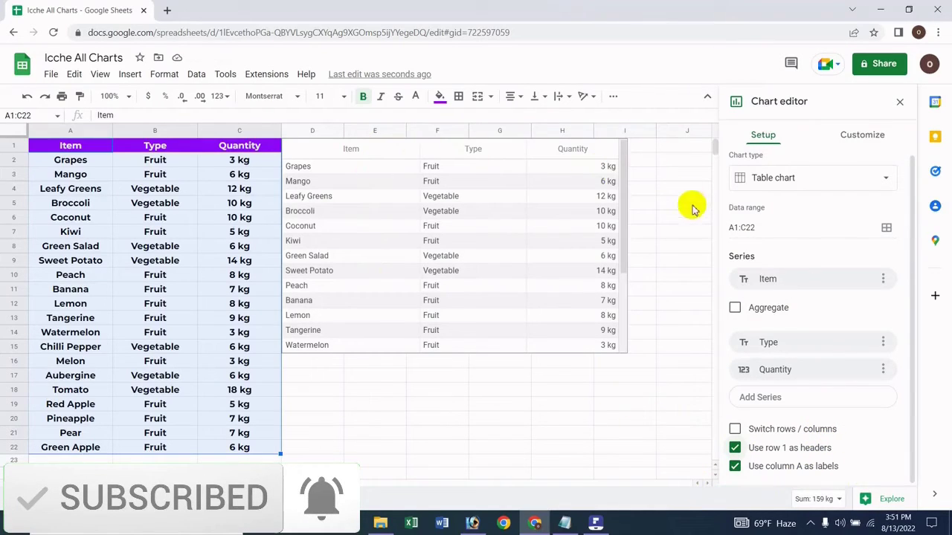
pyautogui.click(765, 450)
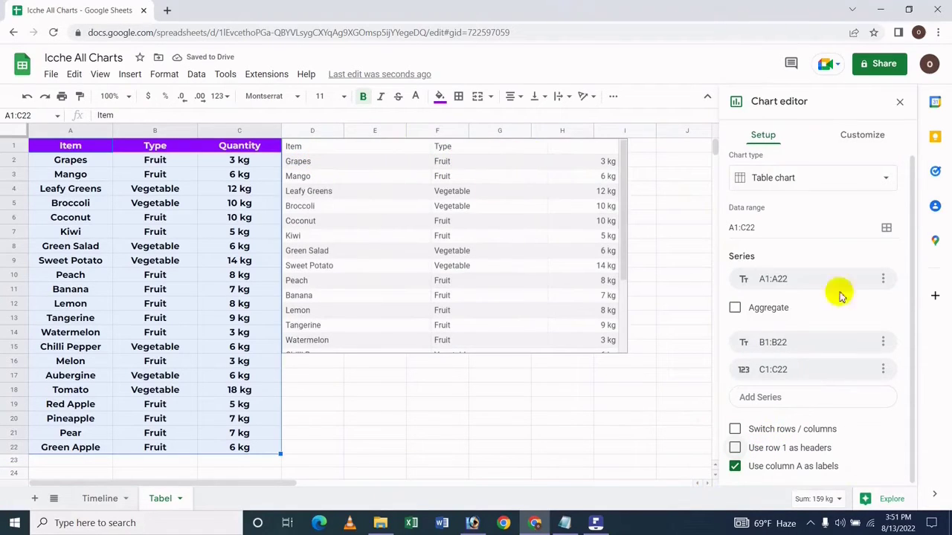
pyautogui.click(766, 448)
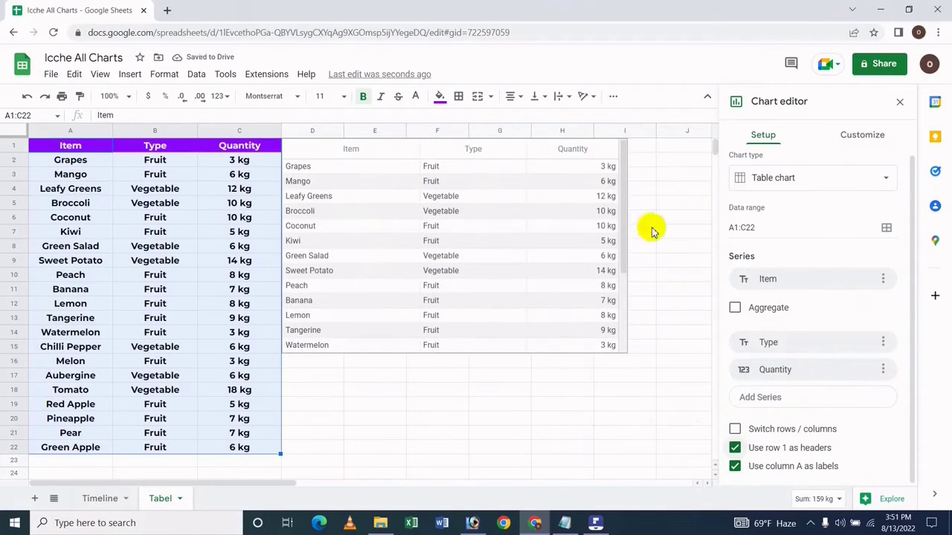
# Try the table chart without row 1 as headers and with rows and columns switched, and restore both settings
pyautogui.click(803, 453)
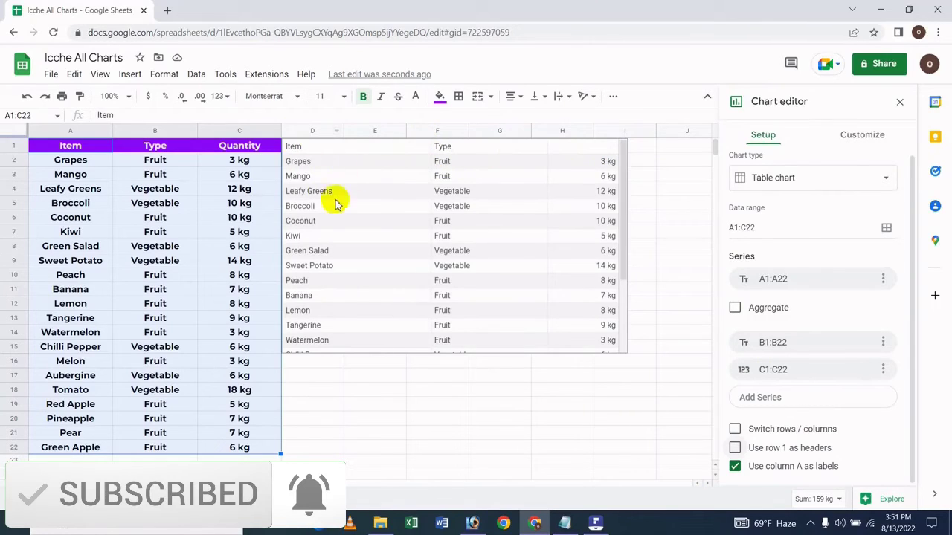
pyautogui.click(787, 432)
pyautogui.scroll(-3, 786, 438)
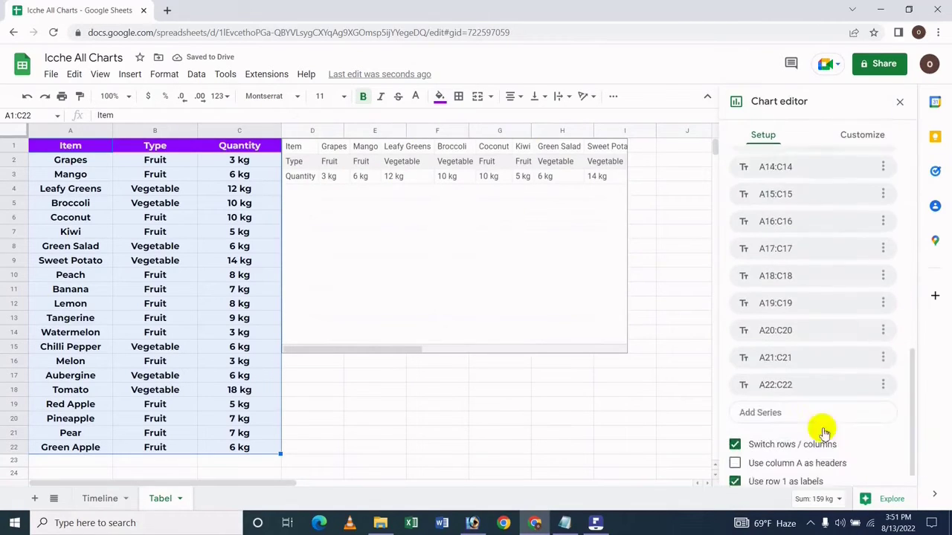
pyautogui.scroll(-1, 814, 436)
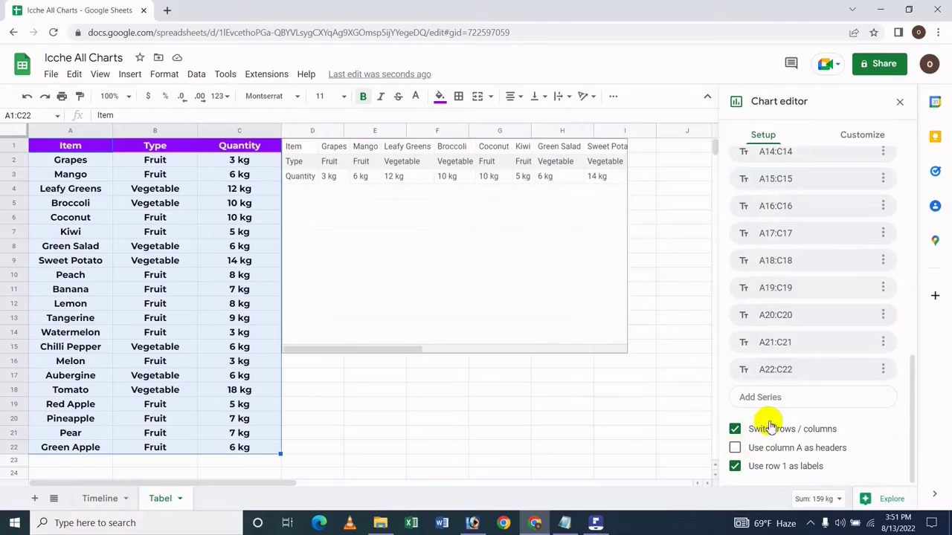
pyautogui.click(771, 428)
pyautogui.click(737, 448)
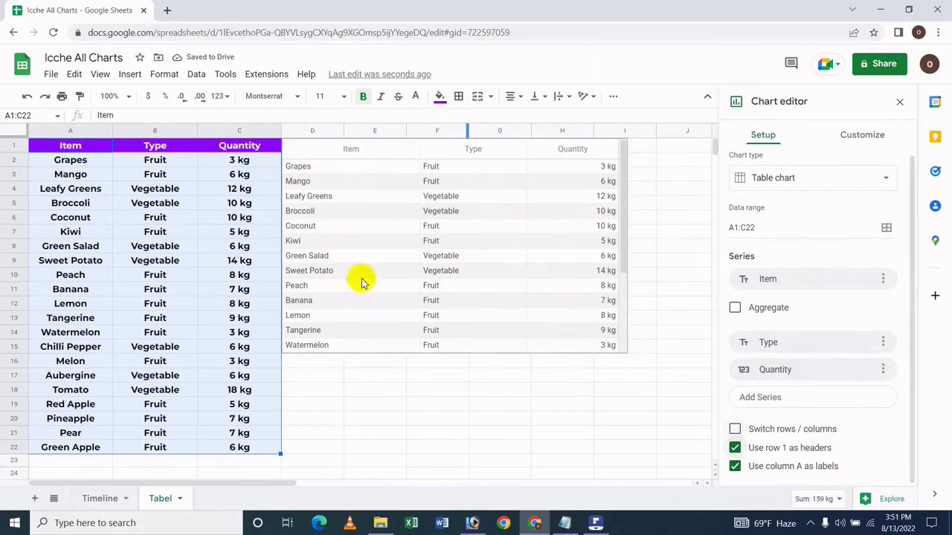
# Try turning off alternate row colors and showing row numbers in the table customization options, restoring each setting
pyautogui.click(864, 144)
pyautogui.click(766, 166)
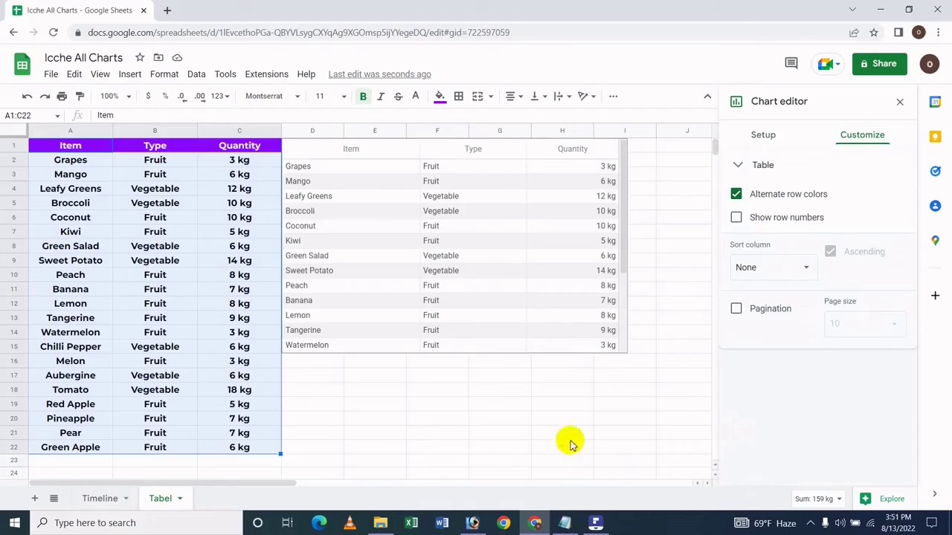
pyautogui.click(801, 201)
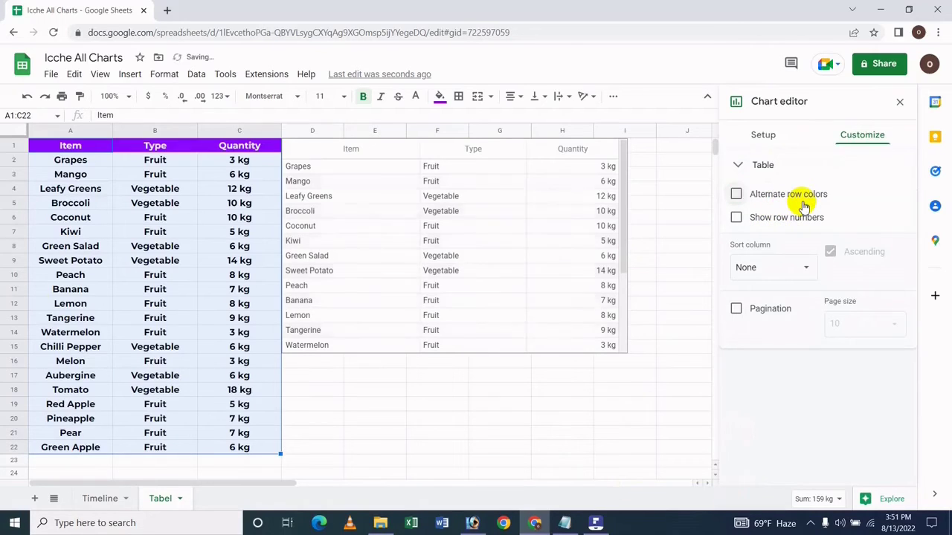
pyautogui.click(802, 201)
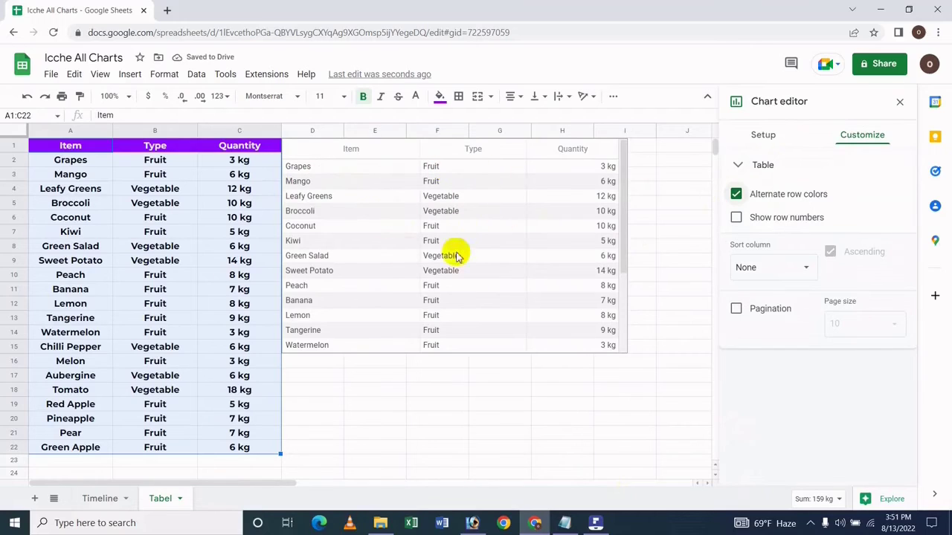
pyautogui.click(759, 205)
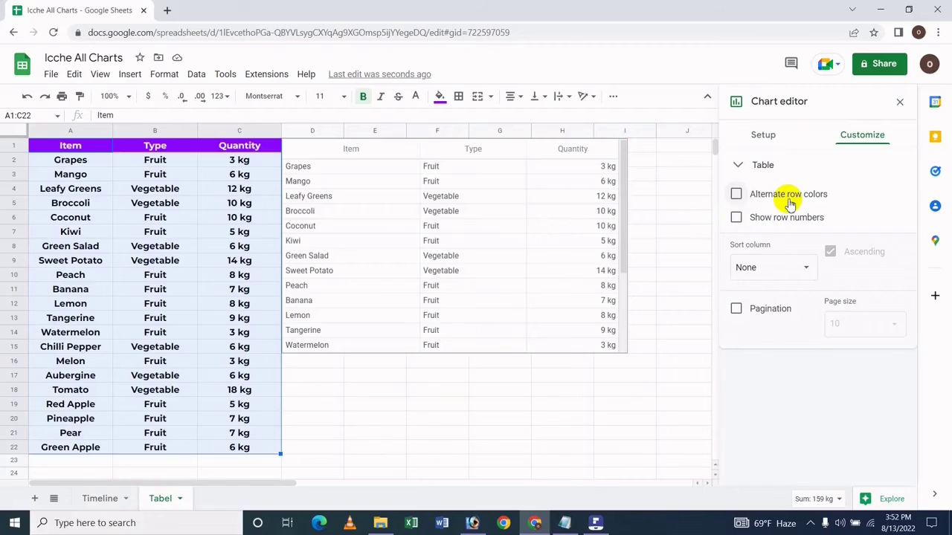
pyautogui.click(789, 214)
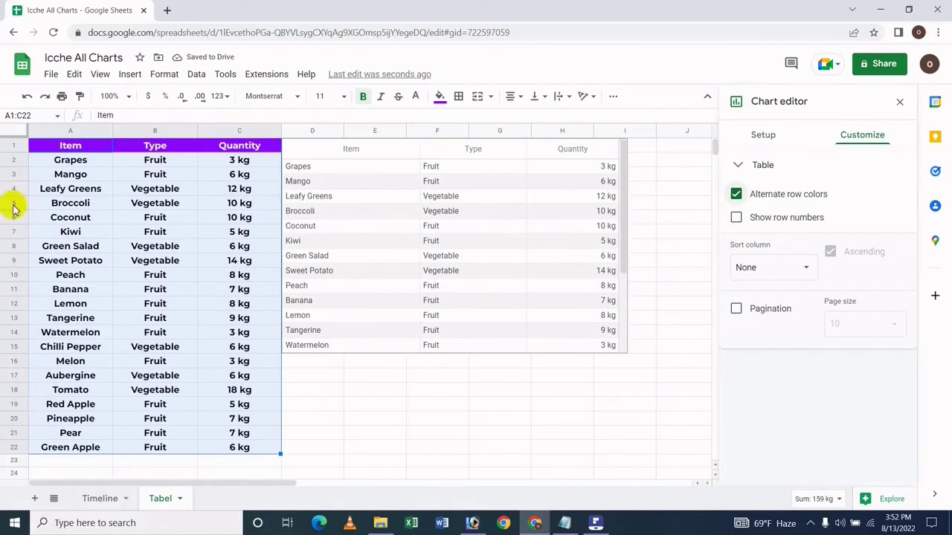
pyautogui.click(766, 216)
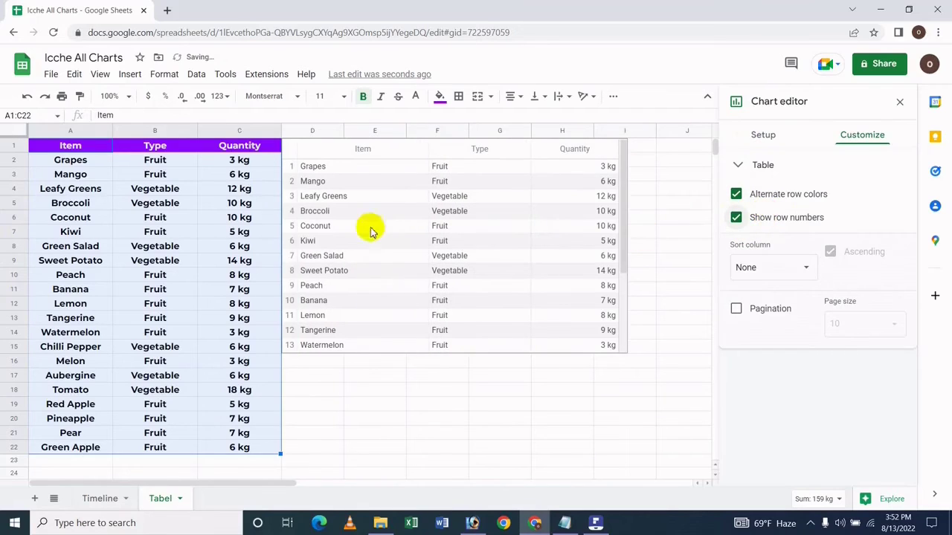
pyautogui.click(790, 223)
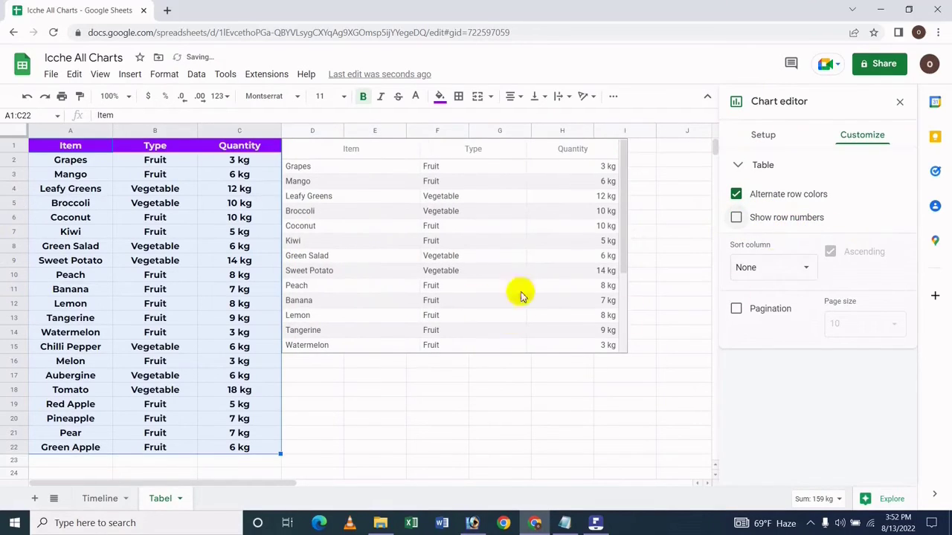
# Try sorting the table chart by the Type column in ascending order and look through the sorted rows
pyautogui.click(767, 262)
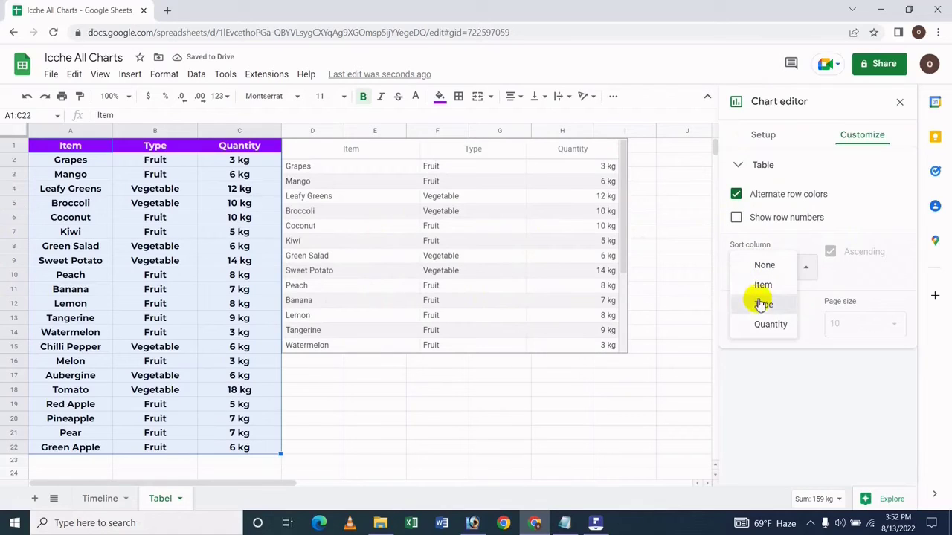
pyautogui.click(762, 305)
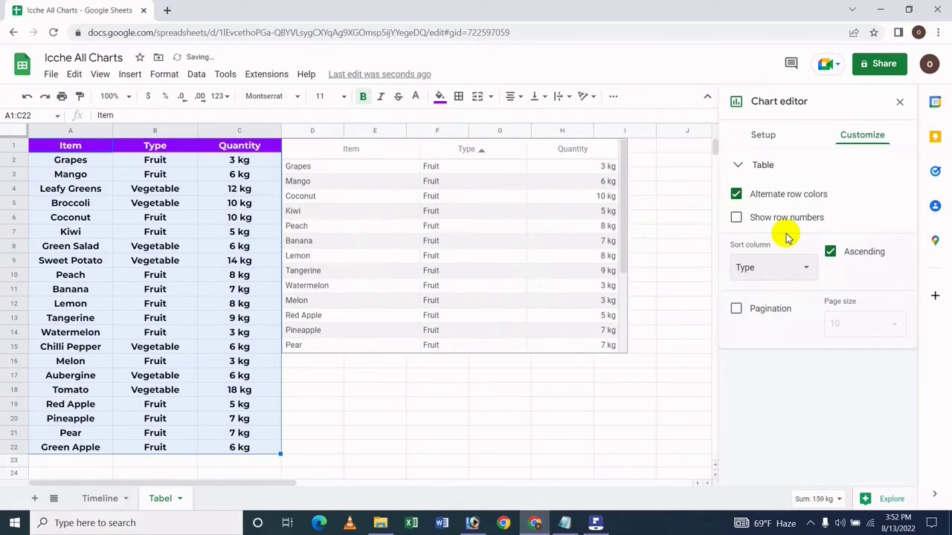
pyautogui.click(483, 153)
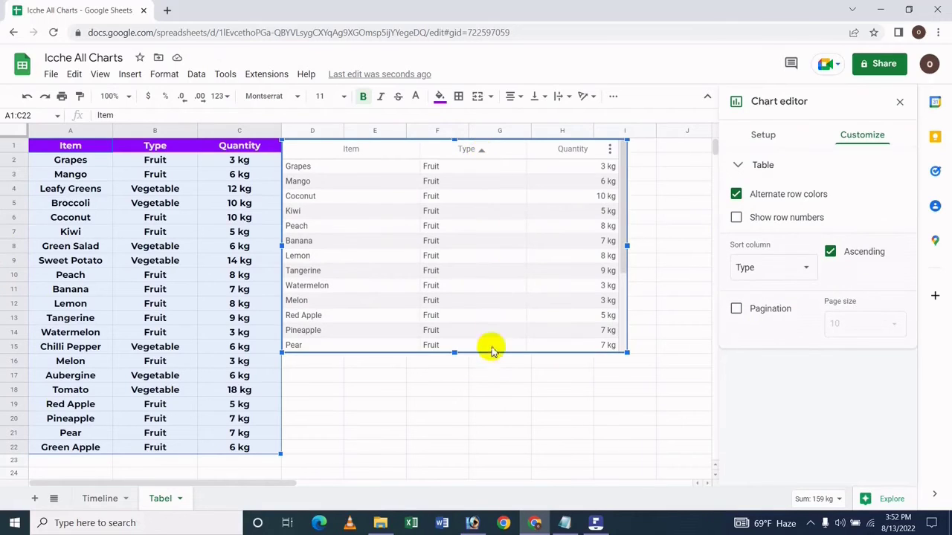
pyautogui.scroll(-1, 521, 314)
pyautogui.scroll(-3, 521, 313)
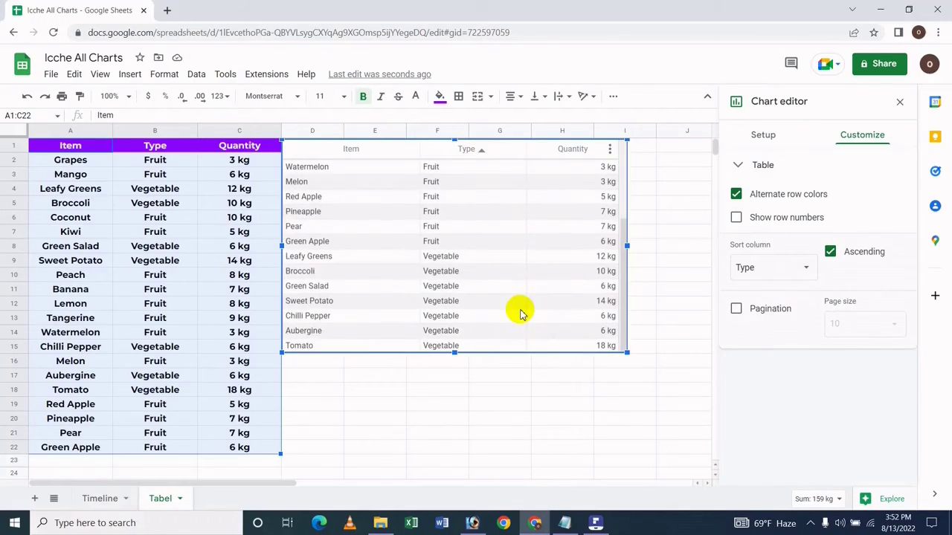
pyautogui.scroll(4, 520, 313)
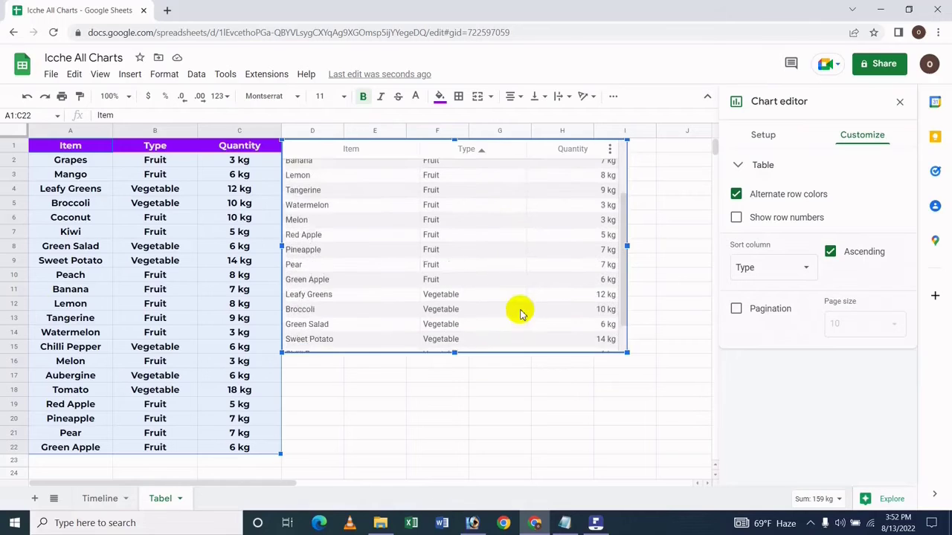
pyautogui.scroll(-4, 402, 235)
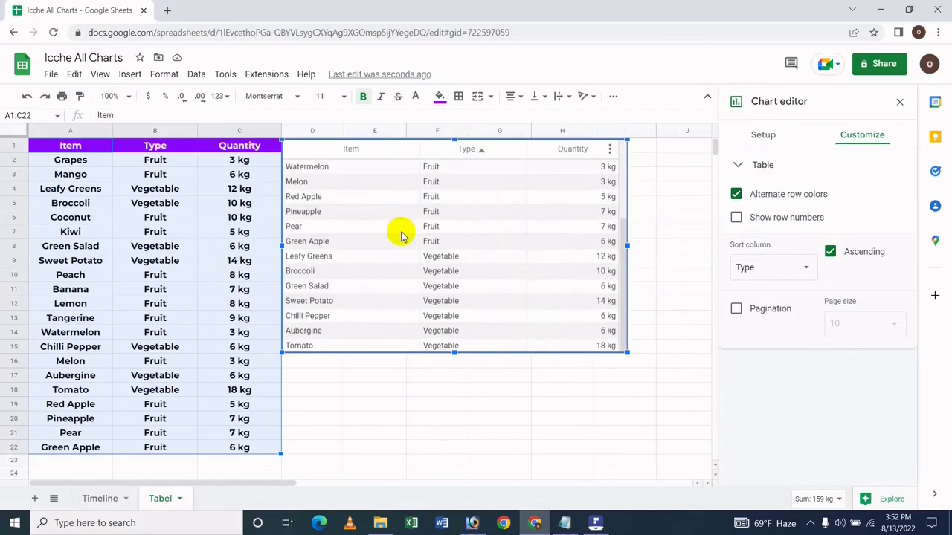
pyautogui.scroll(4, 484, 253)
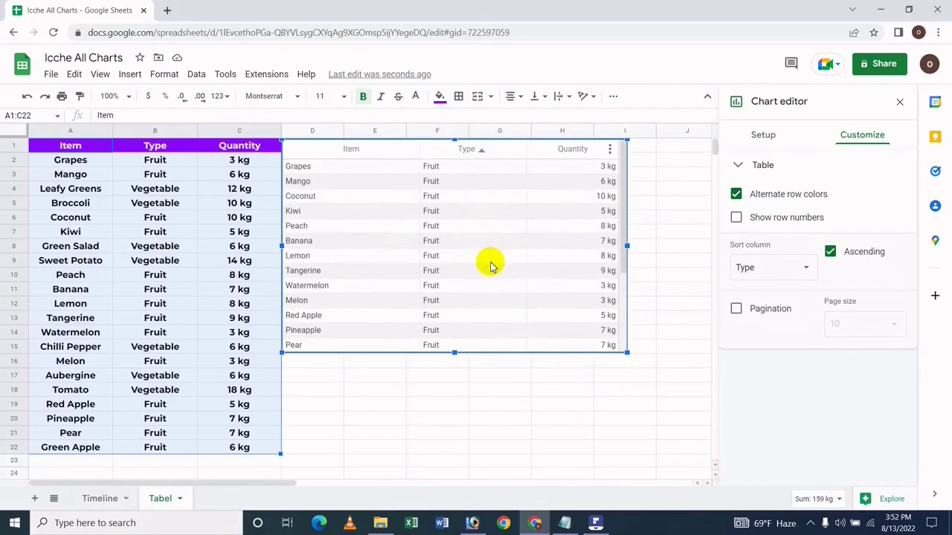
# Try sorting the table chart by the Quantity column in ascending order, and reset the sort column to None
pyautogui.click(755, 267)
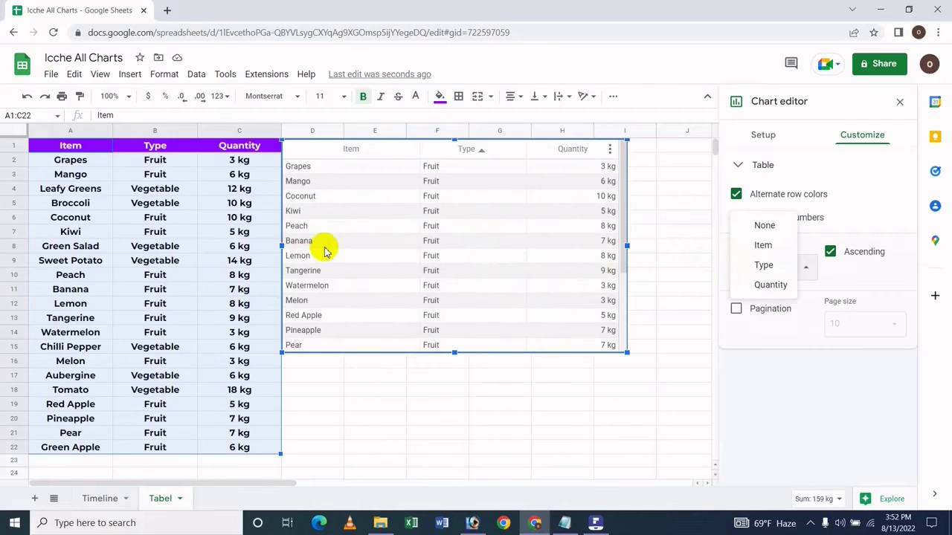
pyautogui.click(772, 284)
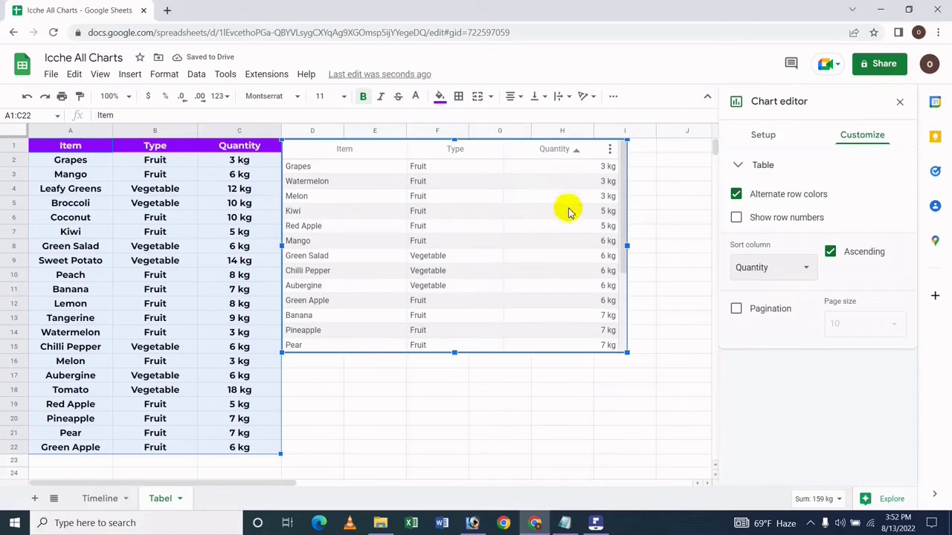
pyautogui.scroll(-3, 563, 270)
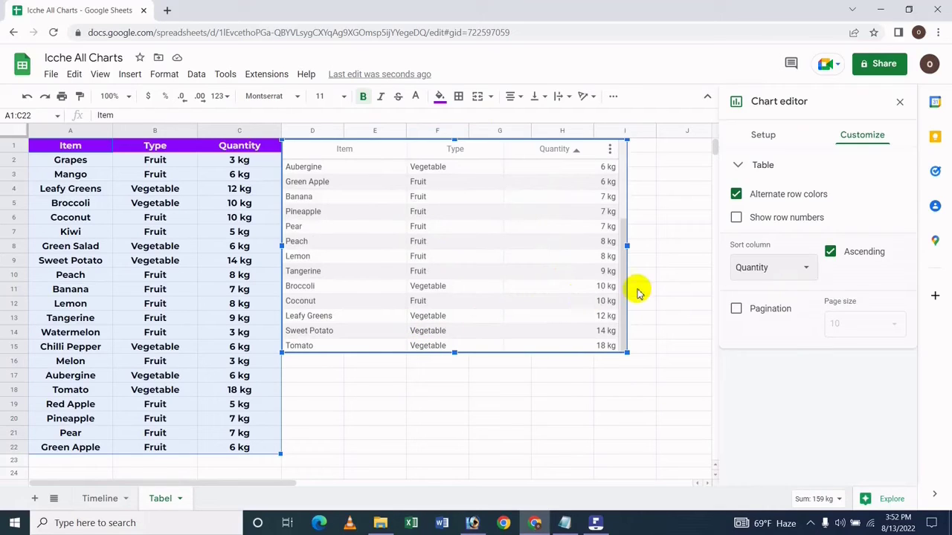
pyautogui.click(789, 266)
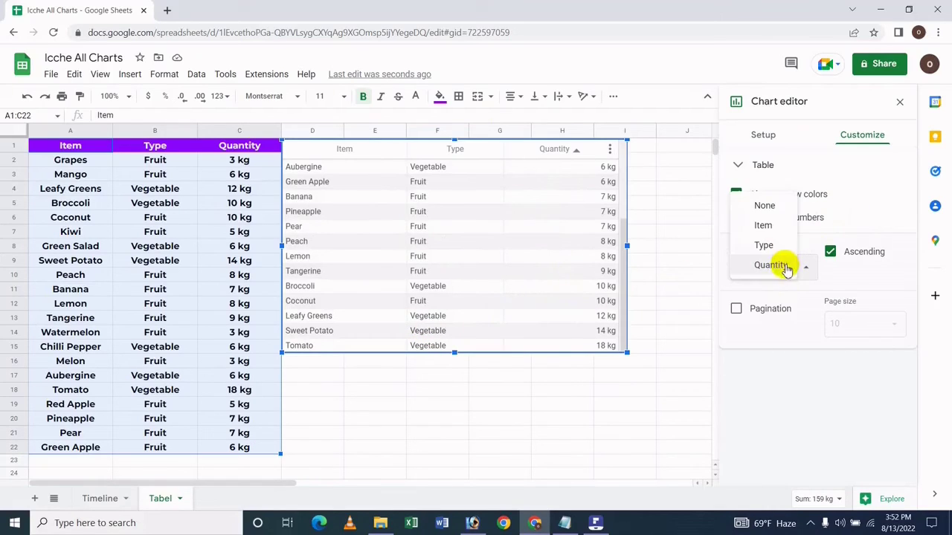
pyautogui.click(764, 205)
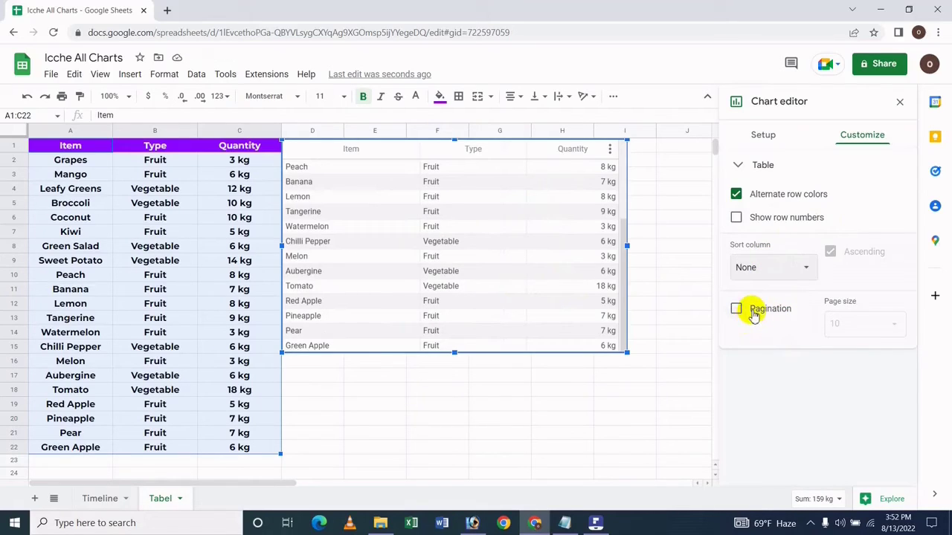
# Try pagination on the table chart with a page size of 50 and look through the paginated rows
pyautogui.click(752, 312)
pyautogui.click(752, 313)
pyautogui.click(752, 312)
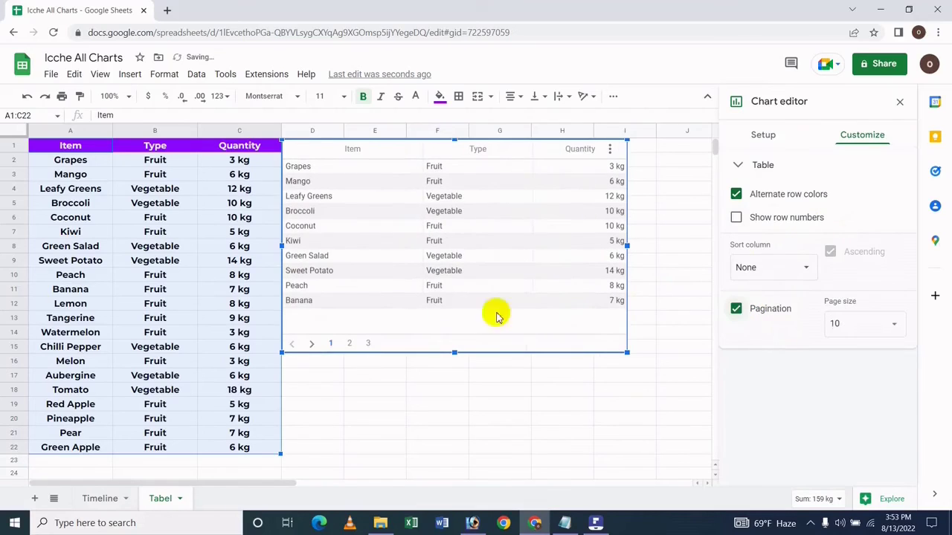
pyautogui.click(778, 317)
pyautogui.click(739, 318)
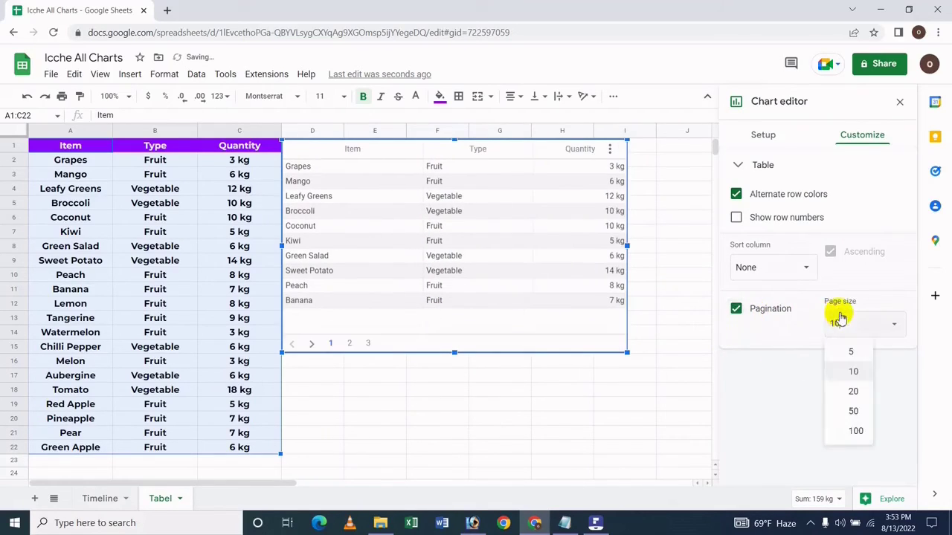
pyautogui.click(853, 414)
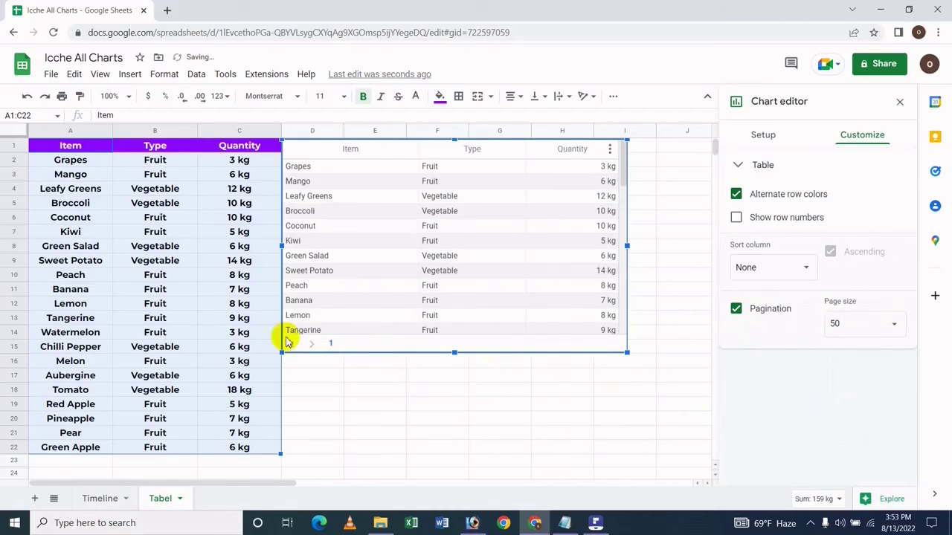
pyautogui.scroll(-1, 493, 297)
pyautogui.scroll(-1, 525, 283)
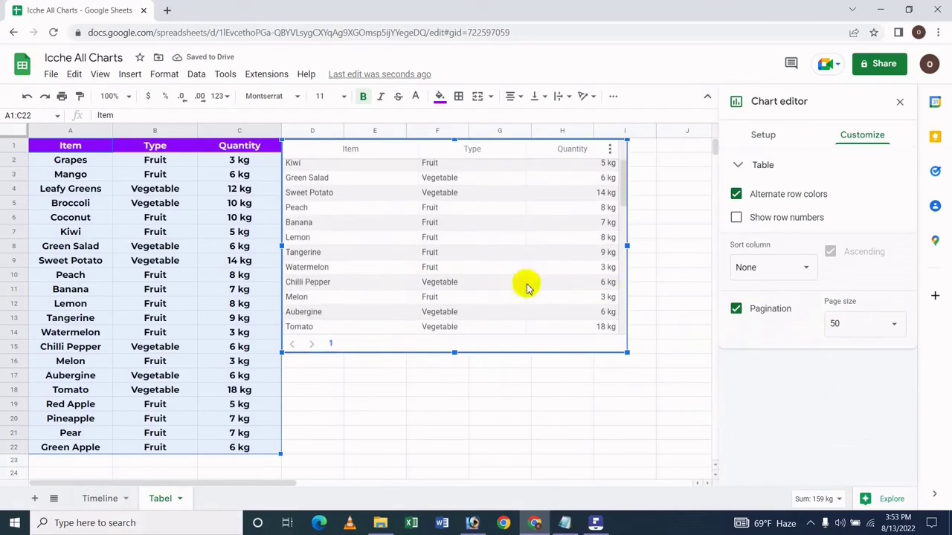
pyautogui.scroll(-3, 535, 291)
pyautogui.scroll(-2, 509, 286)
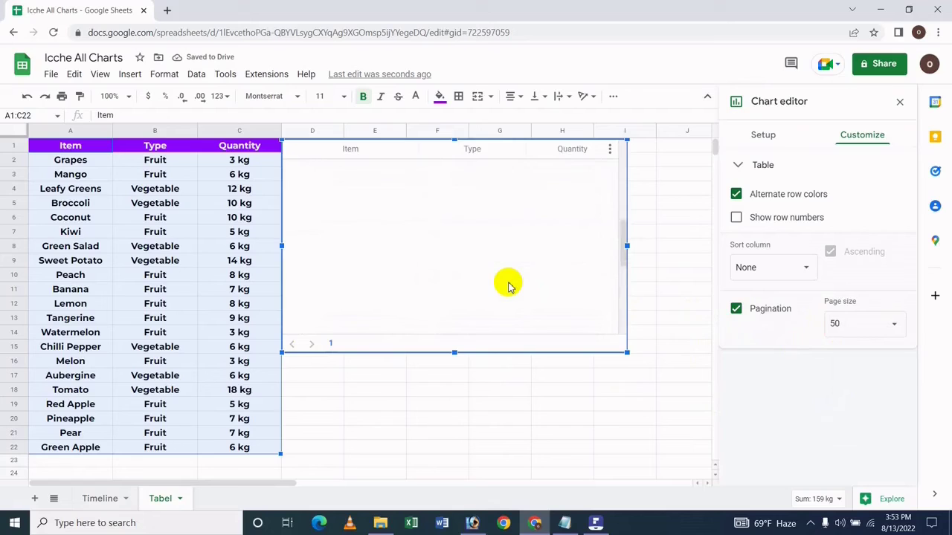
pyautogui.scroll(3, 510, 287)
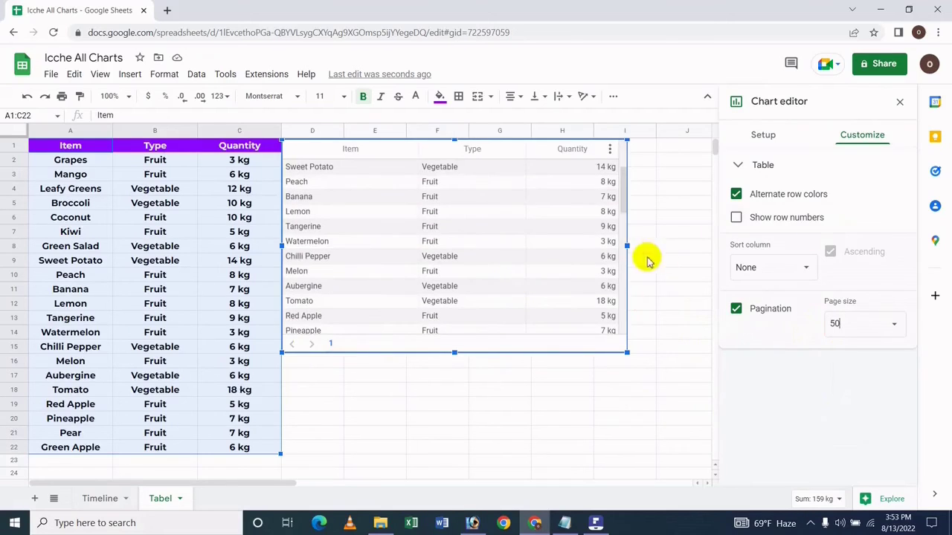
pyautogui.scroll(-1, 649, 261)
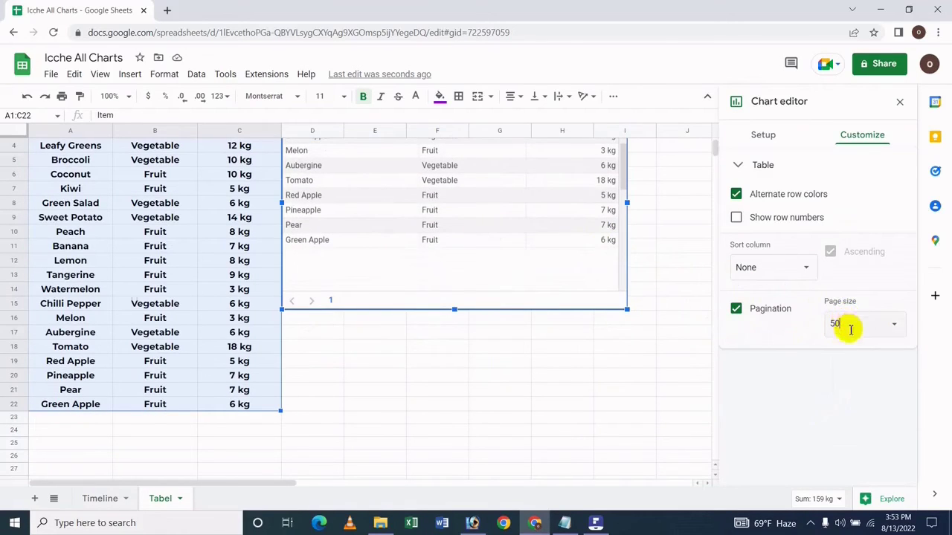
# Set the pagination page size back to 10 and turn off pagination for the table chart
pyautogui.click(896, 322)
pyautogui.click(856, 367)
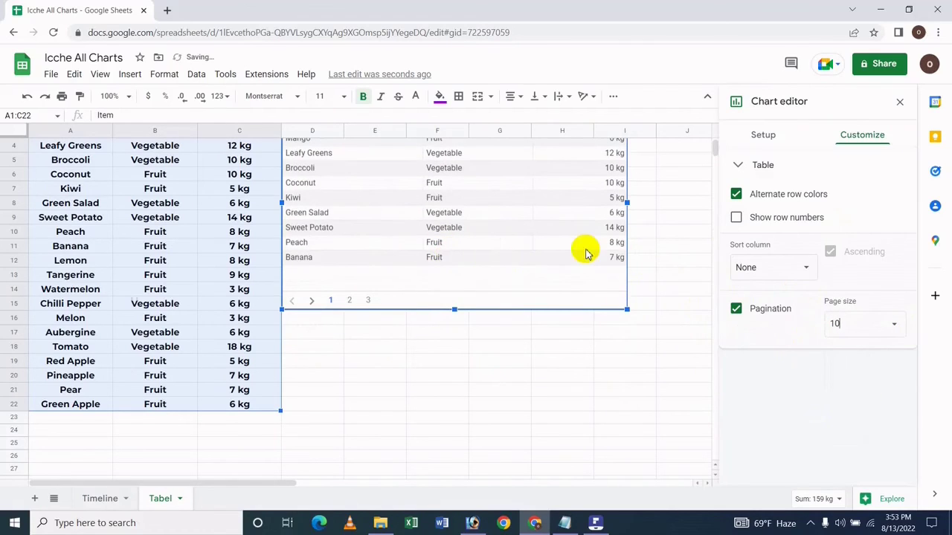
pyautogui.scroll(2, 644, 257)
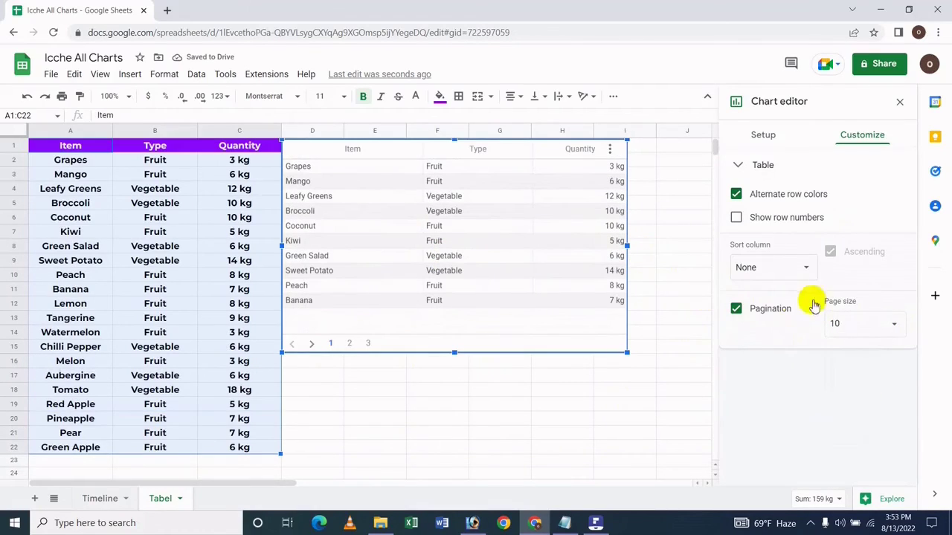
pyautogui.click(735, 309)
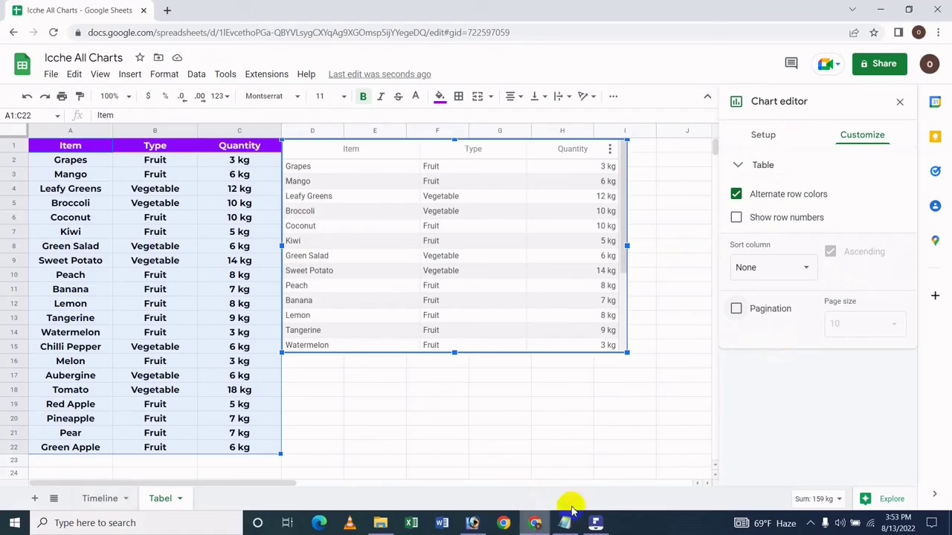
# Switch to the table chart tutorial's title document in Wondershare PDFelement
pyautogui.click(595, 523)
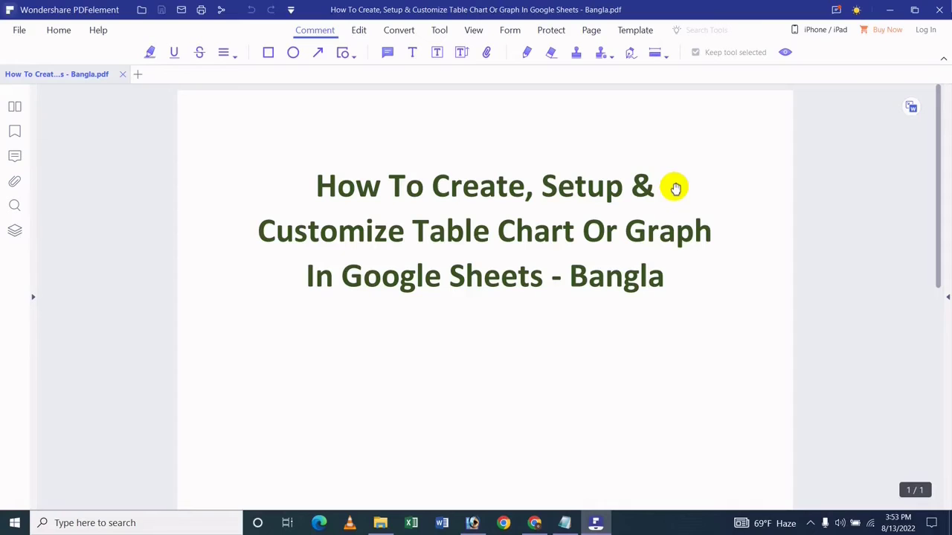